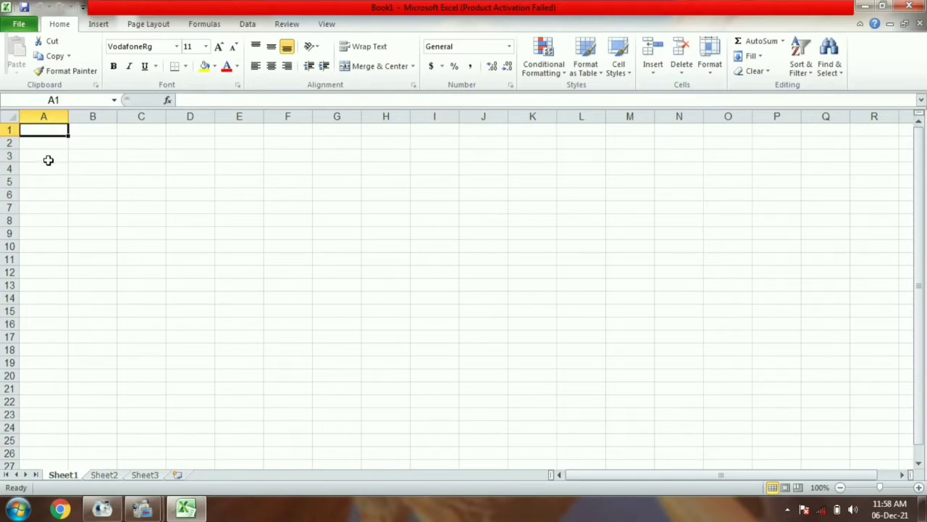
Apply All Borders to A4:F14 to form an empty grid table
mouse_move(51, 170)
mouse_down()
mouse_move(292, 166)
mouse_move(299, 294)
mouse_up()
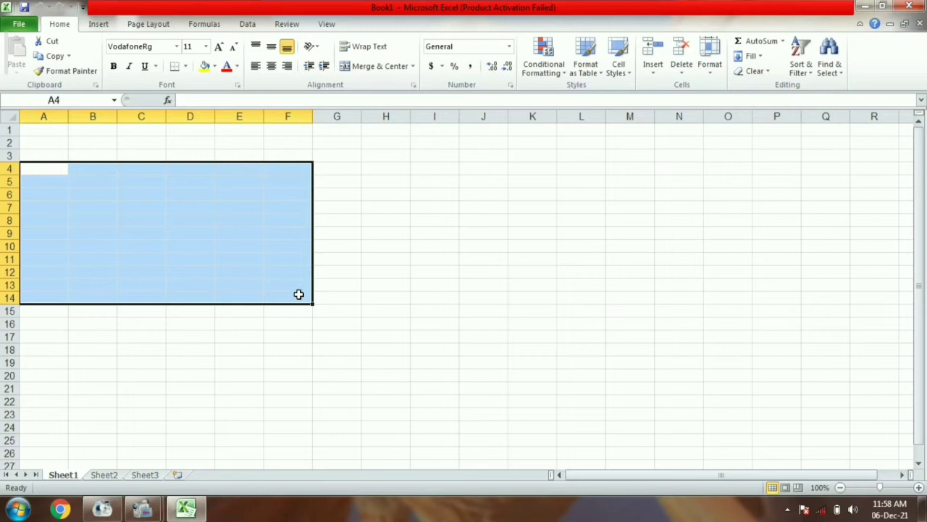
click(186, 66)
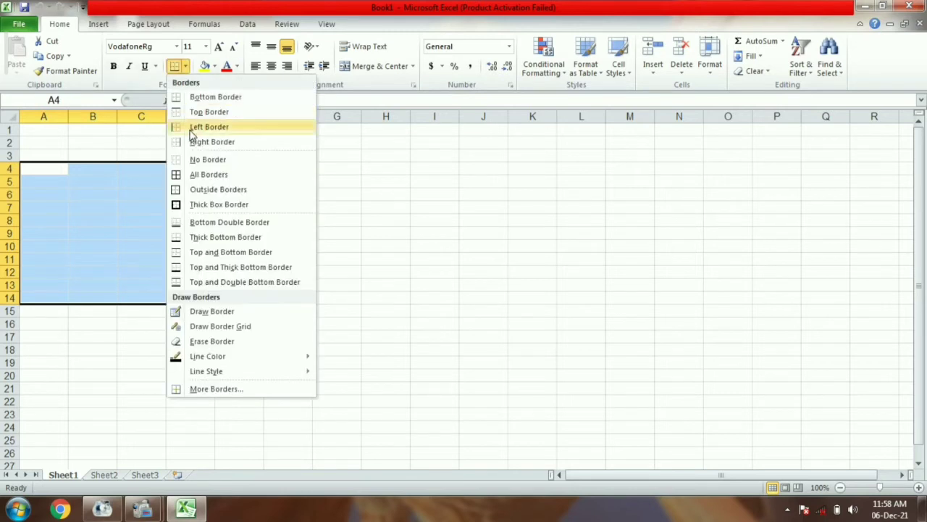
click(190, 174)
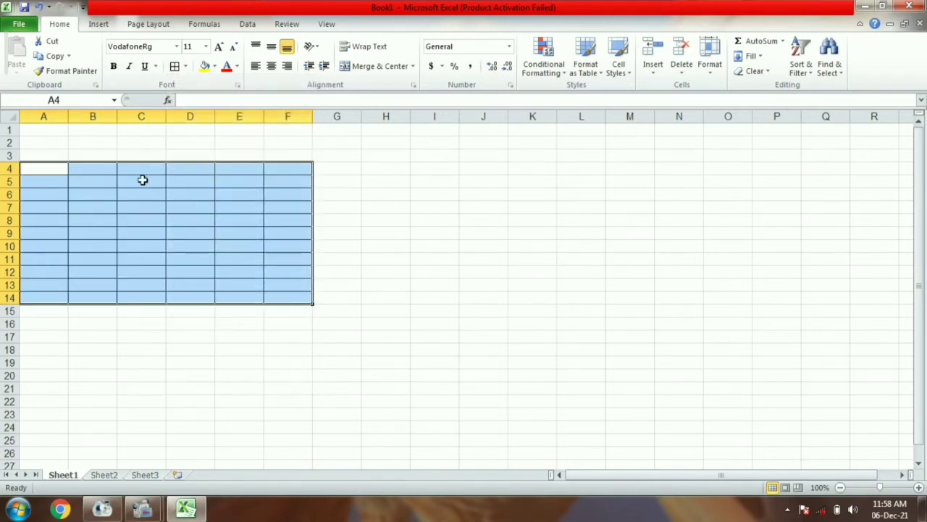
mouse_move(48, 169)
mouse_down()
mouse_move(114, 180)
mouse_move(273, 180)
mouse_up()
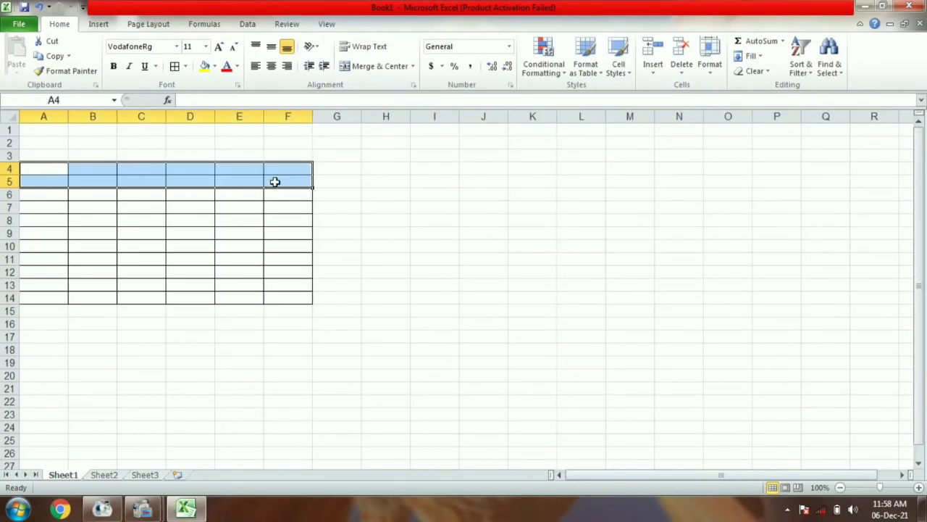
Merge and center A4:F5 and type the heading 'Number'
click(368, 68)
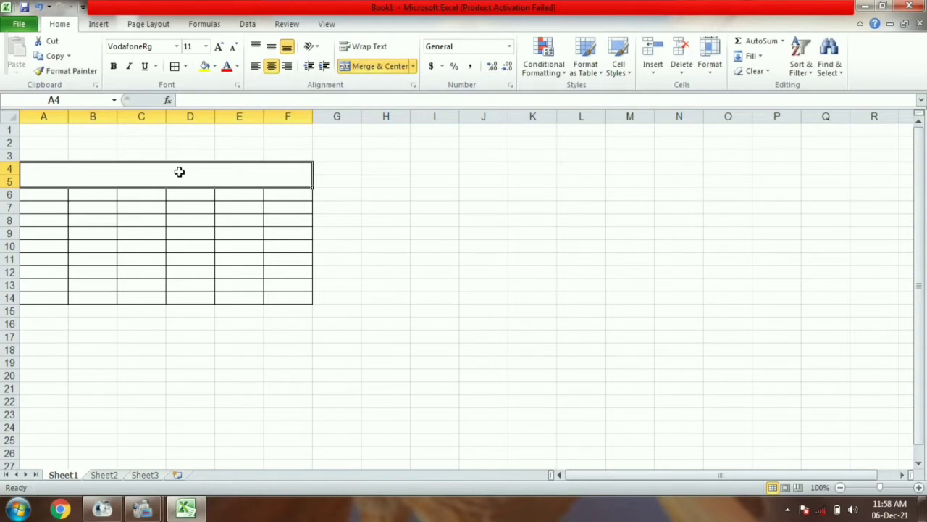
text(N)
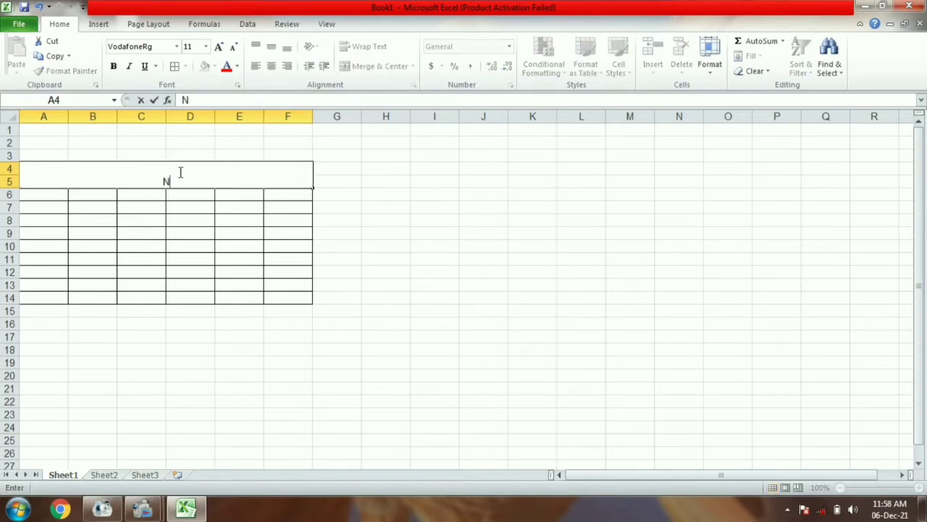
text(umb)
text(er)
click(379, 203)
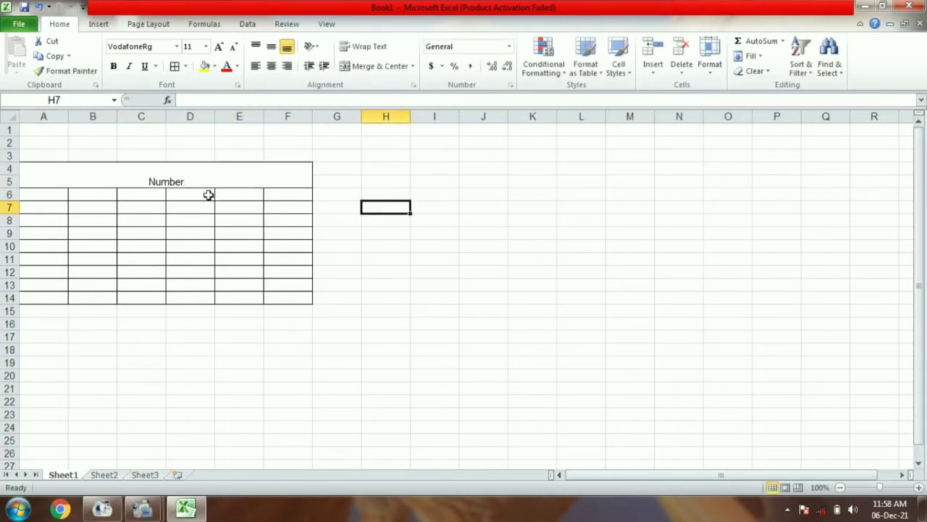
Make the Number heading bold, size 22, with a yellow fill
click(188, 178)
click(114, 66)
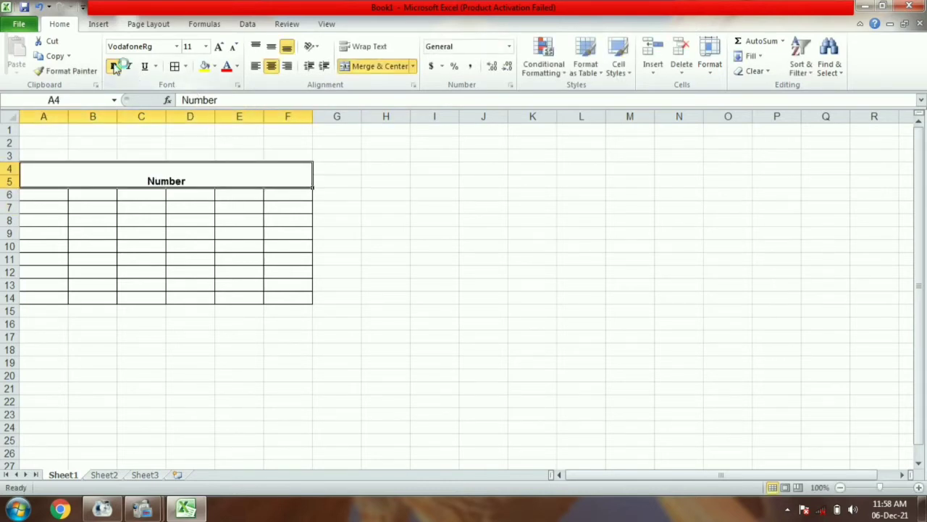
click(219, 46)
click(219, 47)
click(219, 46)
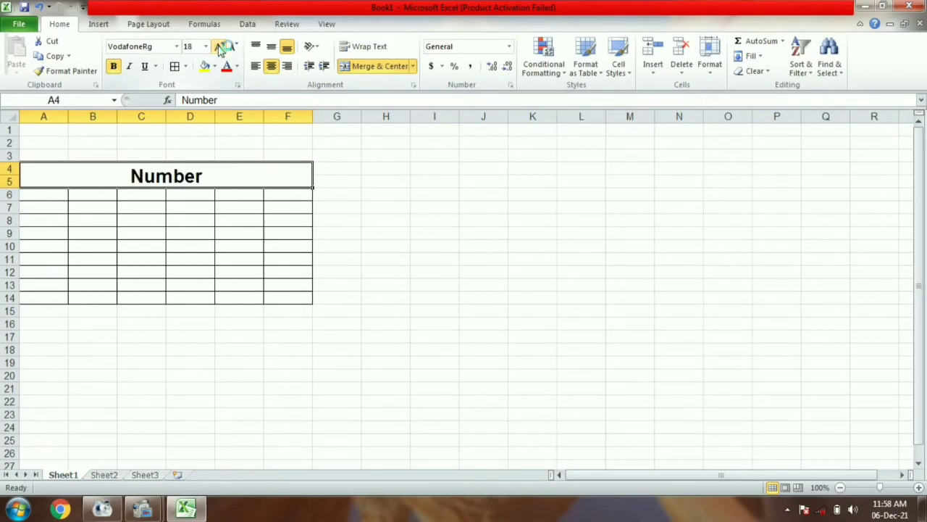
click(218, 47)
click(219, 47)
click(219, 47)
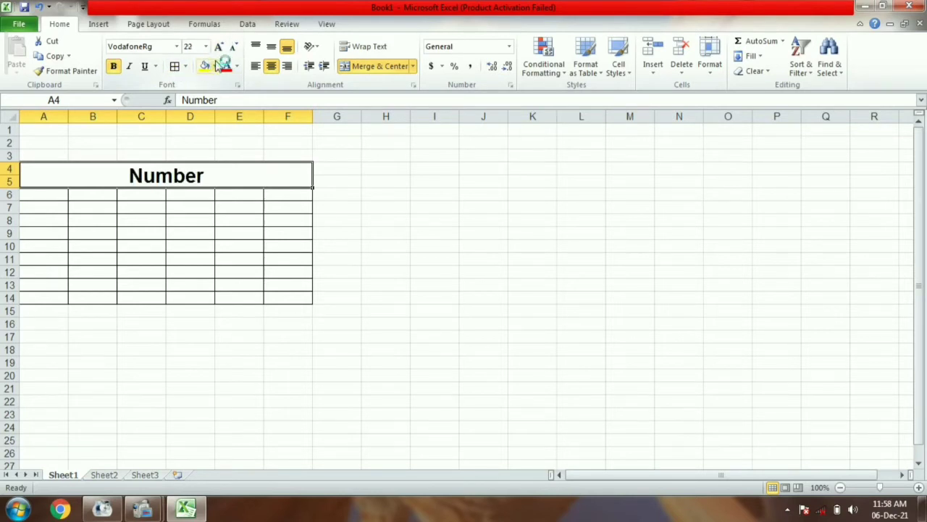
click(215, 66)
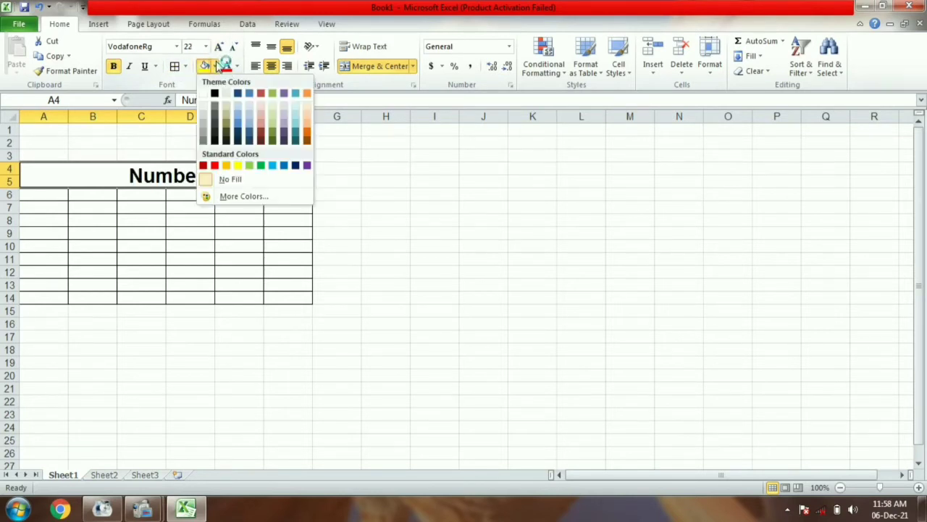
click(238, 166)
click(58, 195)
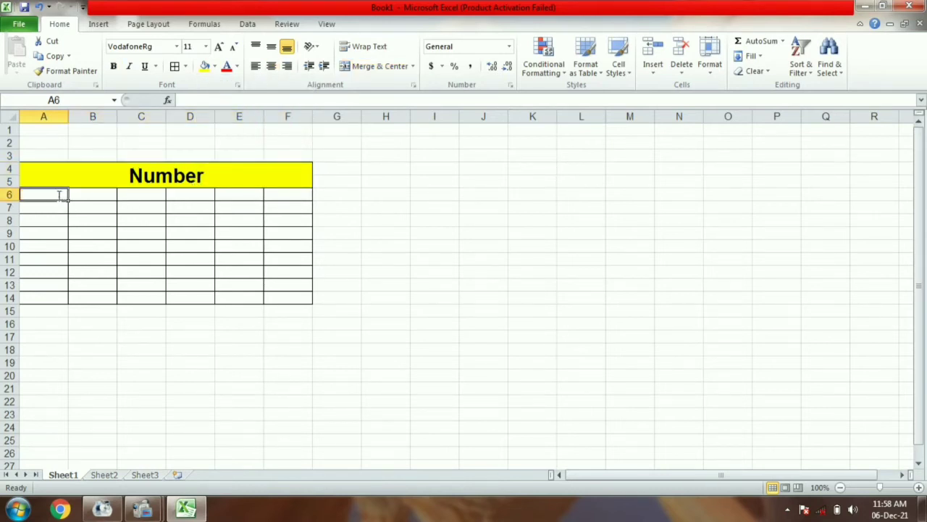
Enter 1 and 5 in A6:B6
text(1)
key(Tab)
text(5)
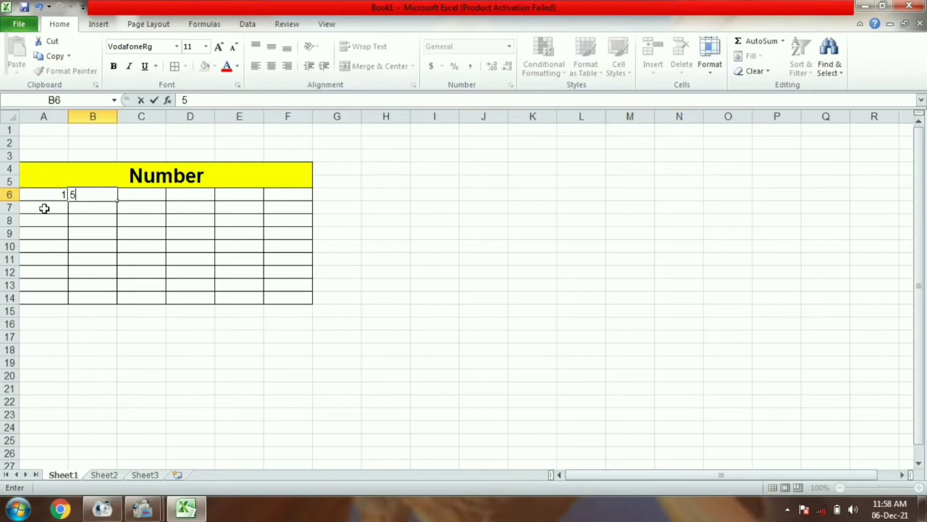
click(44, 208)
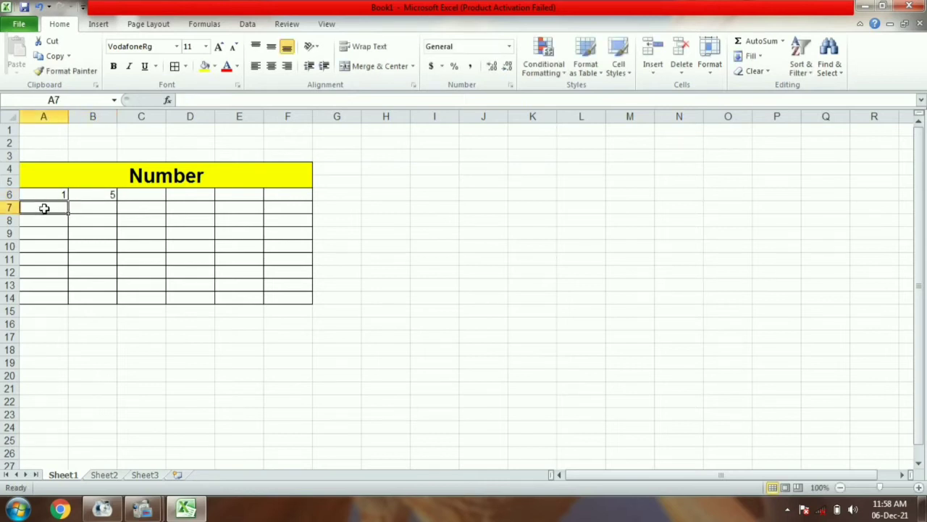
Fill row 7 with 15, 6, 12, 15, 18
text(15)
key(Tab)
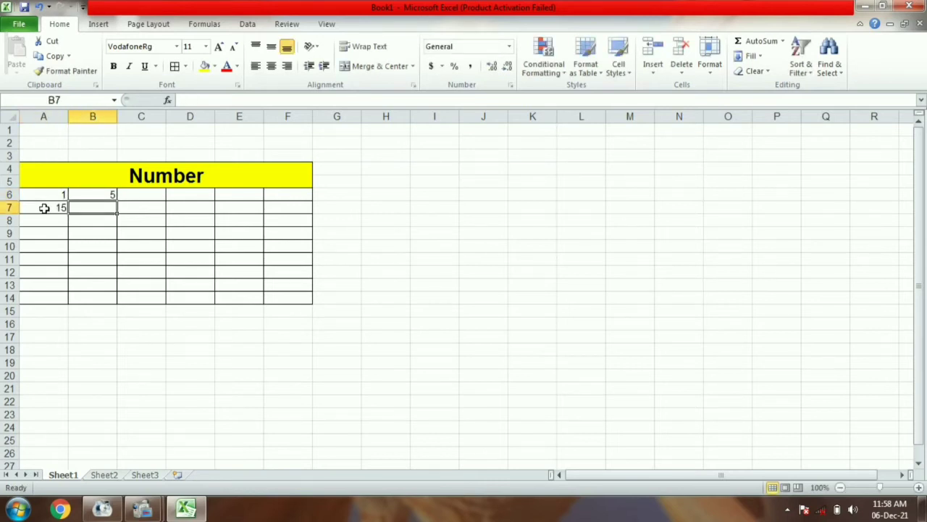
text(6)
key(Tab)
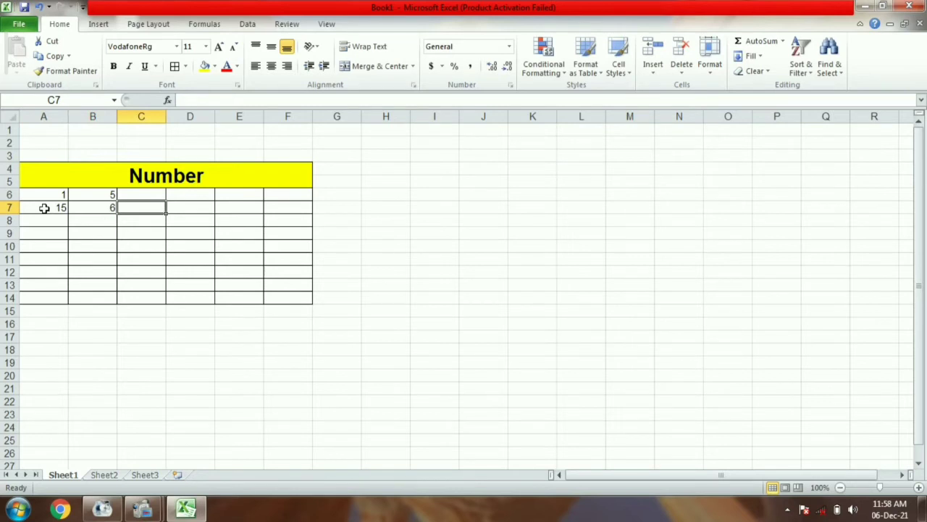
text(12)
key(Tab)
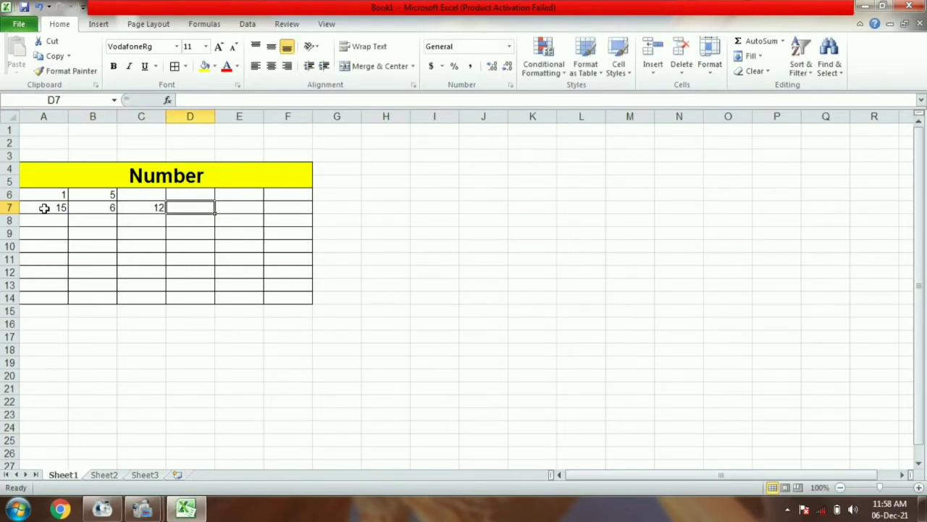
text(15)
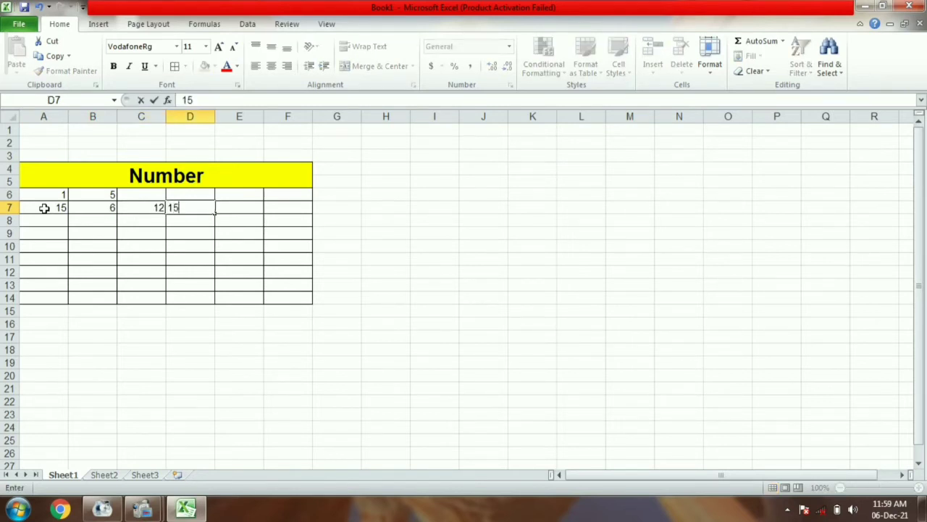
key(Tab)
text(18)
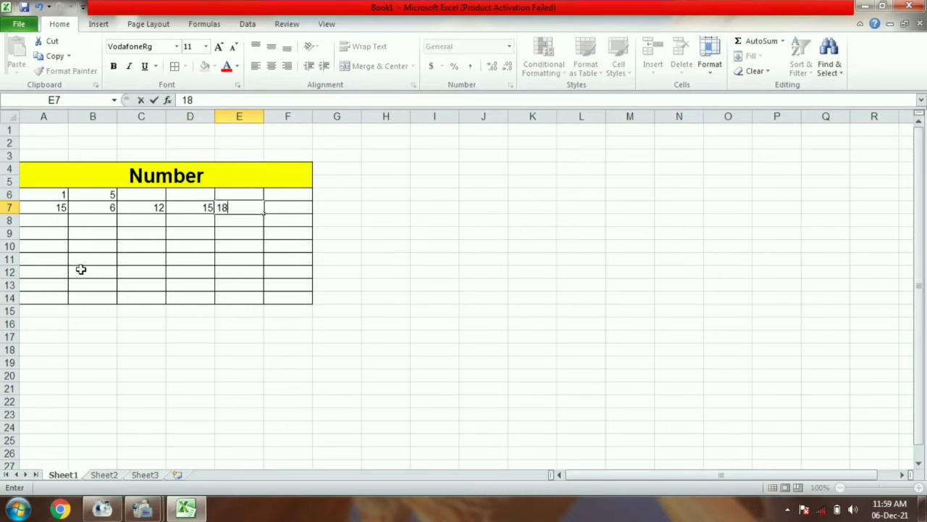
click(53, 223)
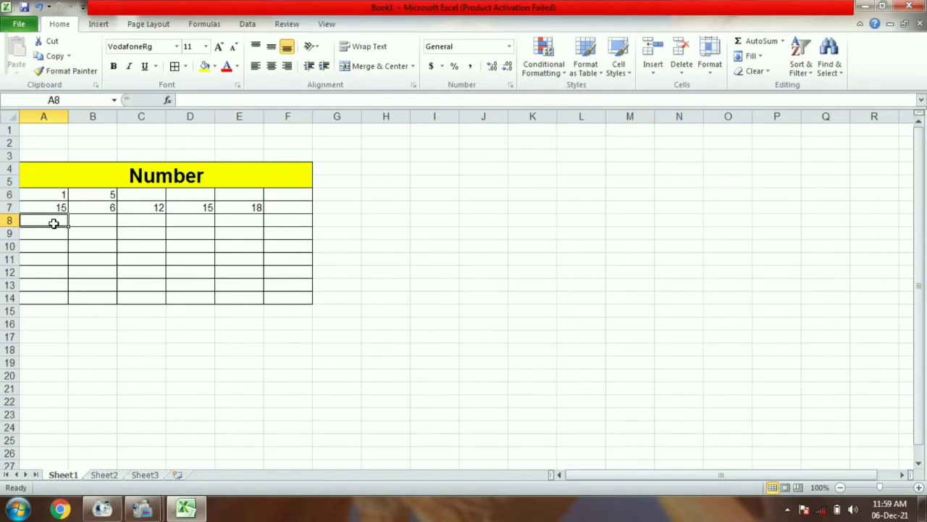
Fill row 8 with 1, 12, 18, 3, 6
text(1)
key(Tab)
text(12)
key(Tab)
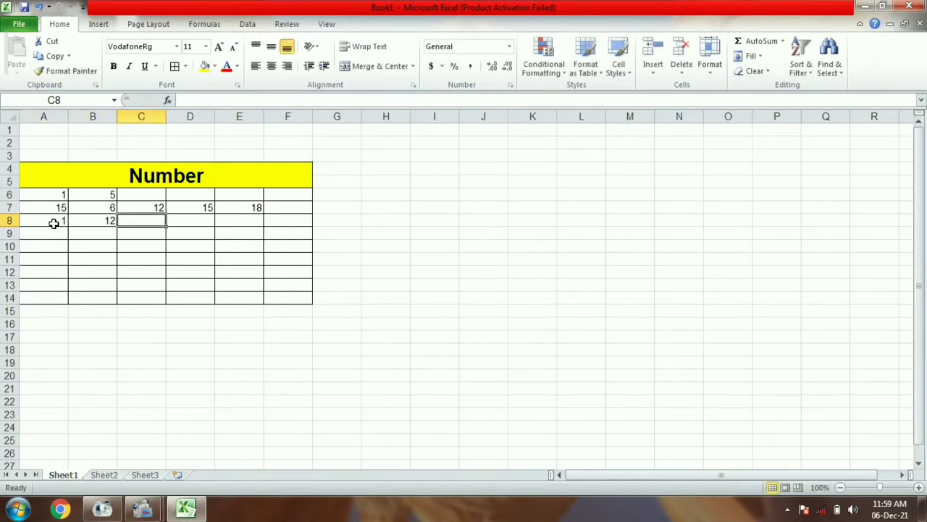
text(18)
key(Tab)
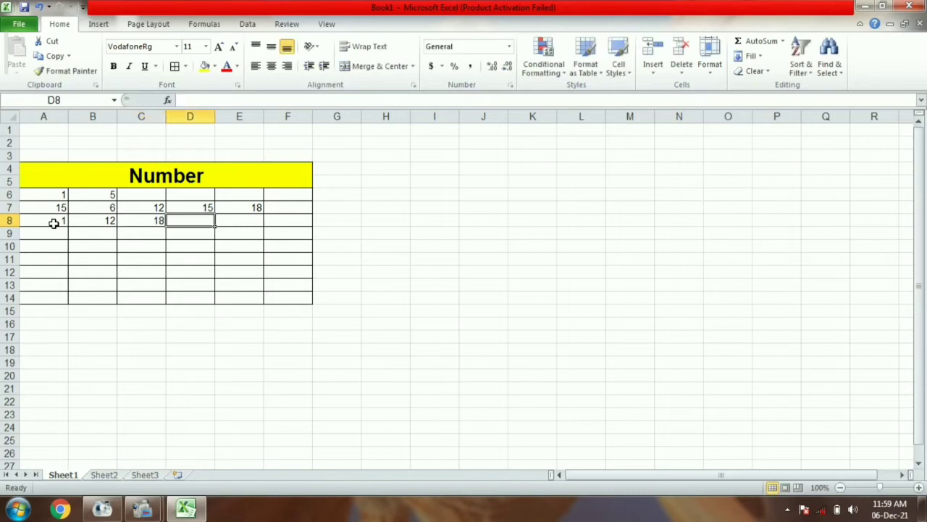
text(3)
key(Tab)
text(6)
key(Down)
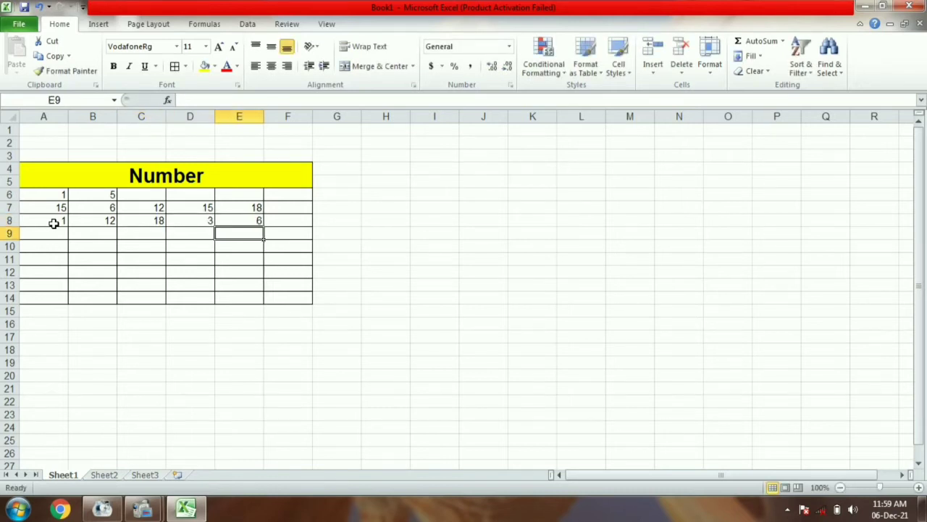
Fill row 9 with 7, 9, 5, 4, 10
click(53, 229)
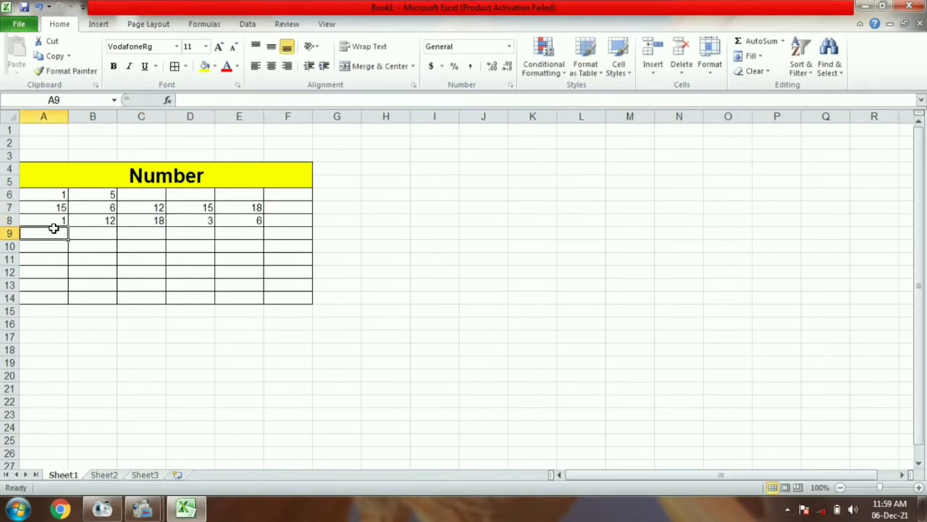
text(7)
key(Tab)
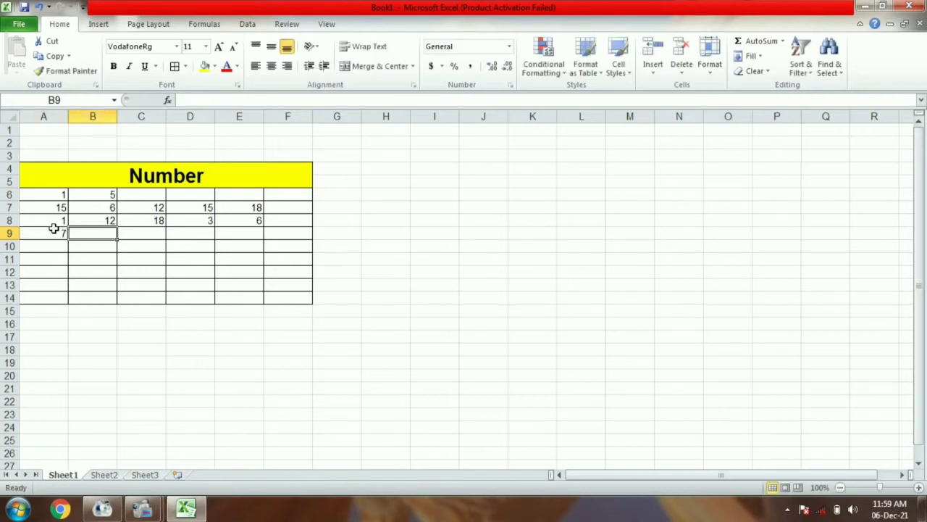
text(9)
key(Tab)
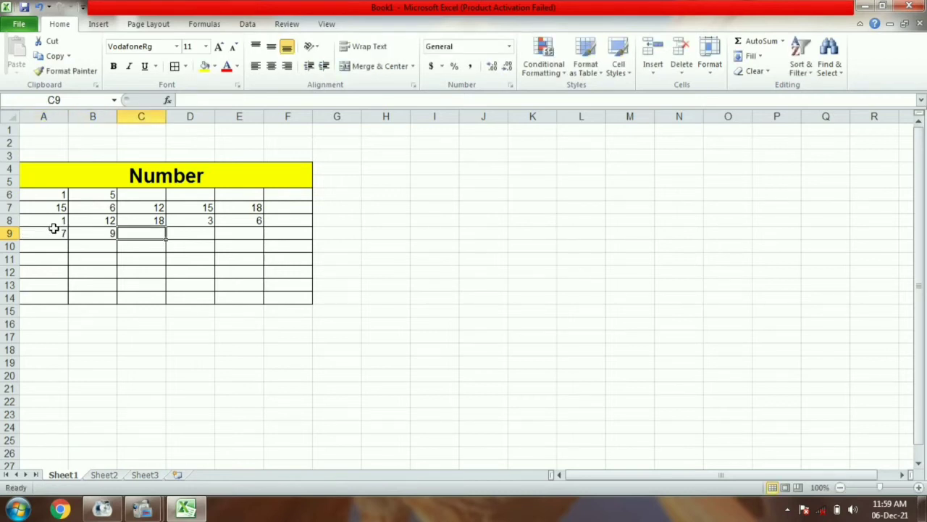
text(5)
key(Tab)
text(4)
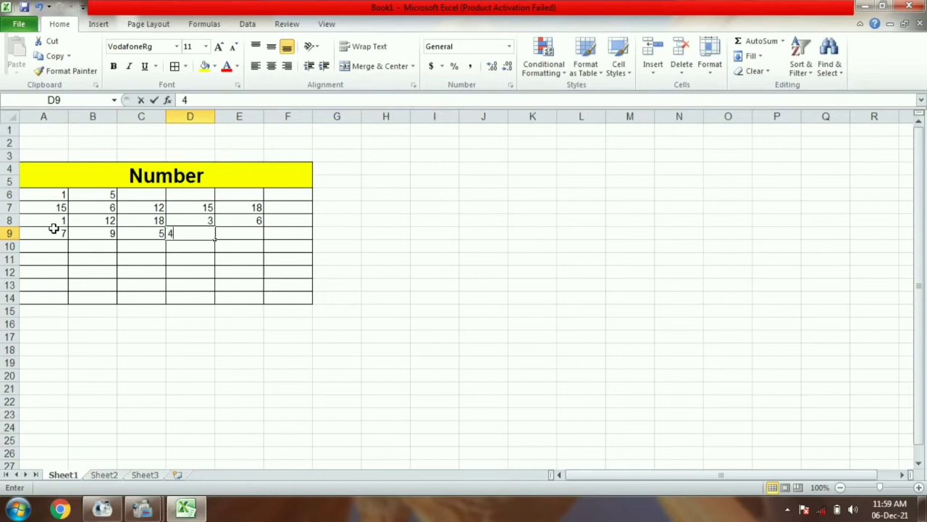
key(Tab)
text(10)
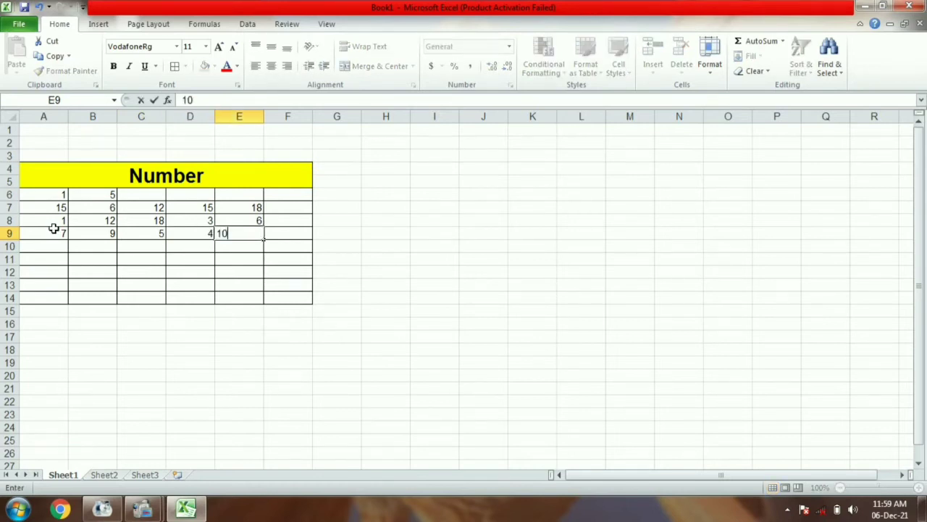
key(Return)
Fill row 10 with 17, 42, 51, 62, 22
key(Left)
key(Left)
key(Left)
key(Left)
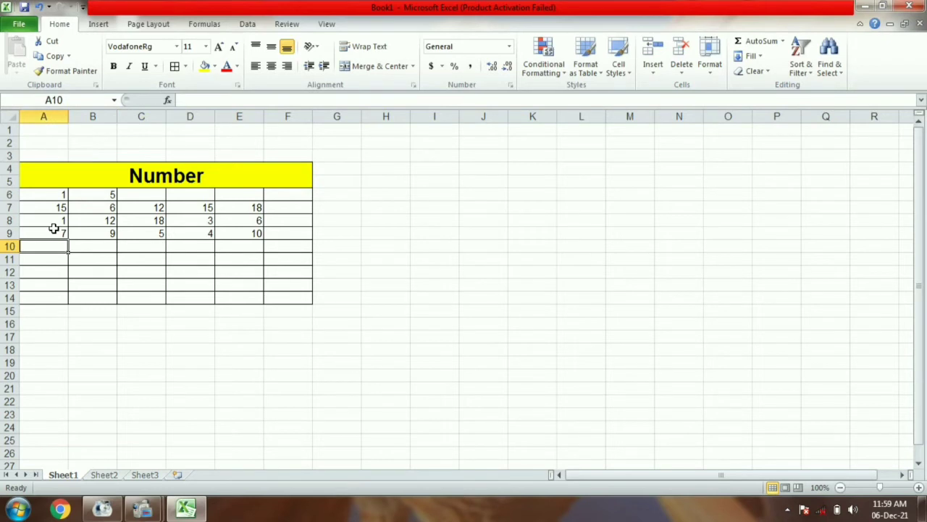
text(17)
key(Tab)
text(42)
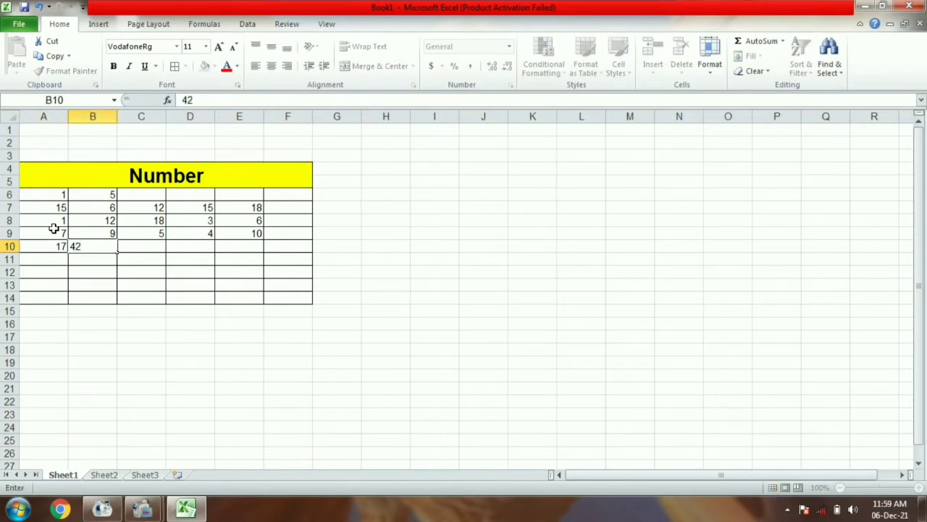
key(Tab)
text(5)
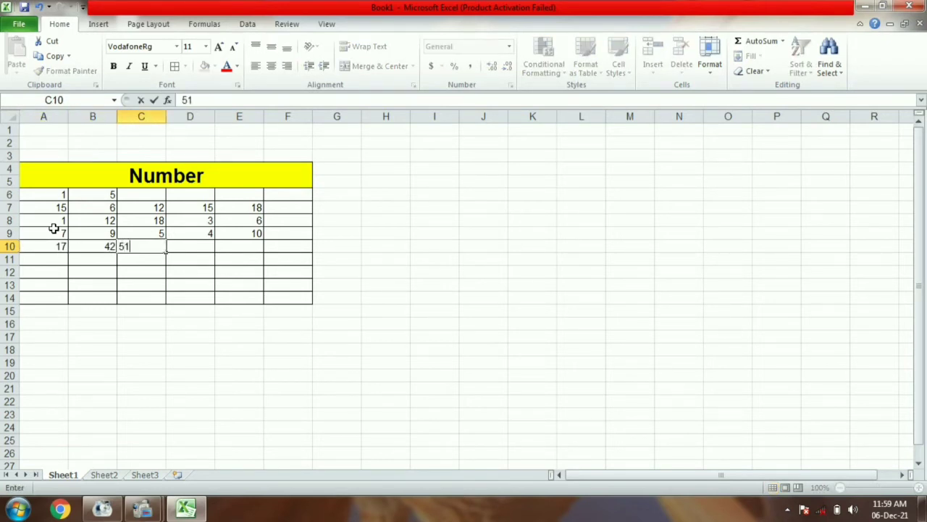
key(Tab)
text(62)
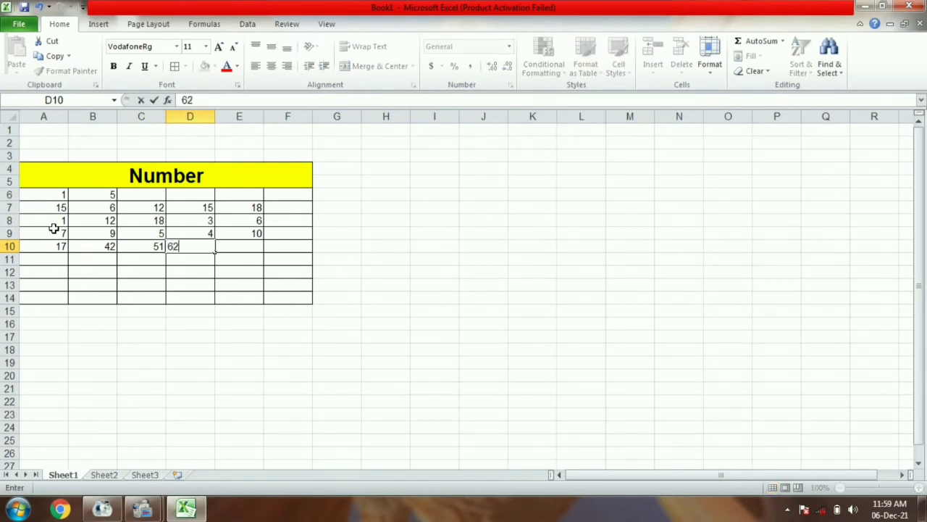
key(Tab)
text(22)
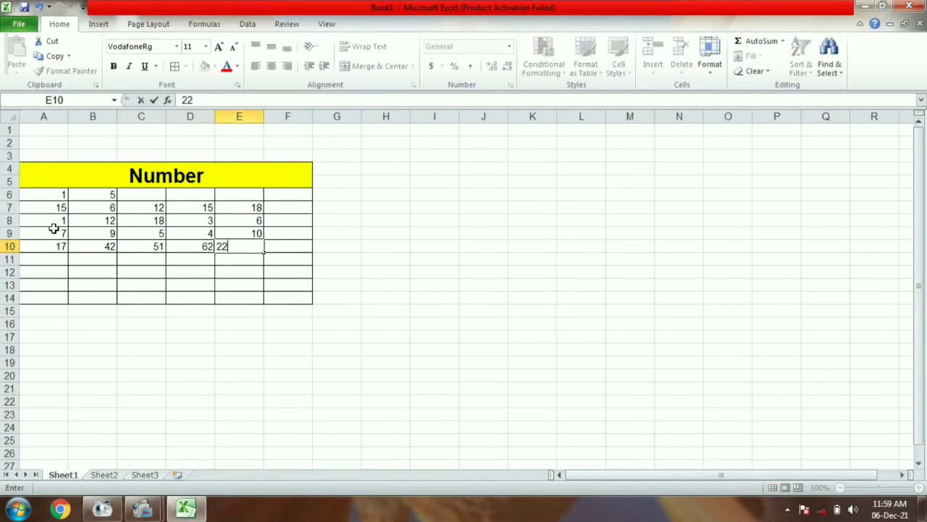
key(Return)
Fill row 11 with 11, 44, 55, 55, 66
key(Left)
key(Left)
key(Left)
key(Left)
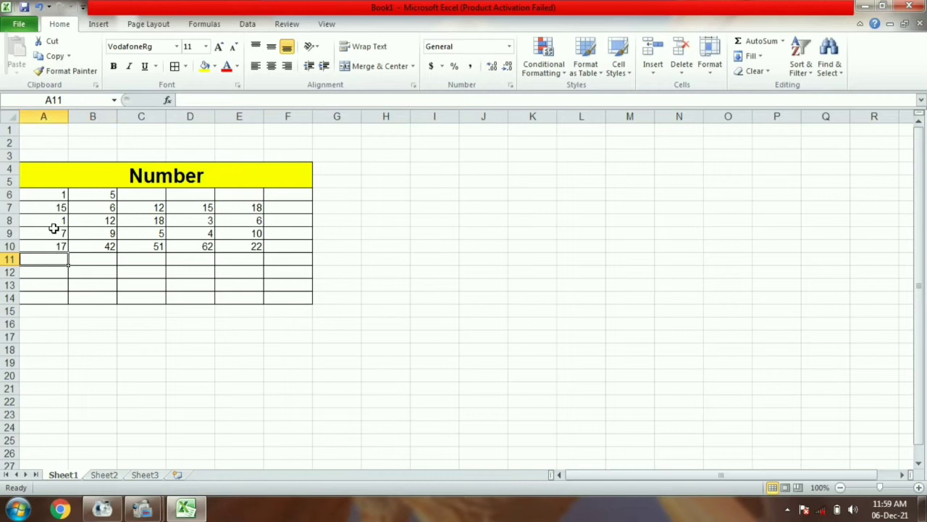
text(11)
key(Tab)
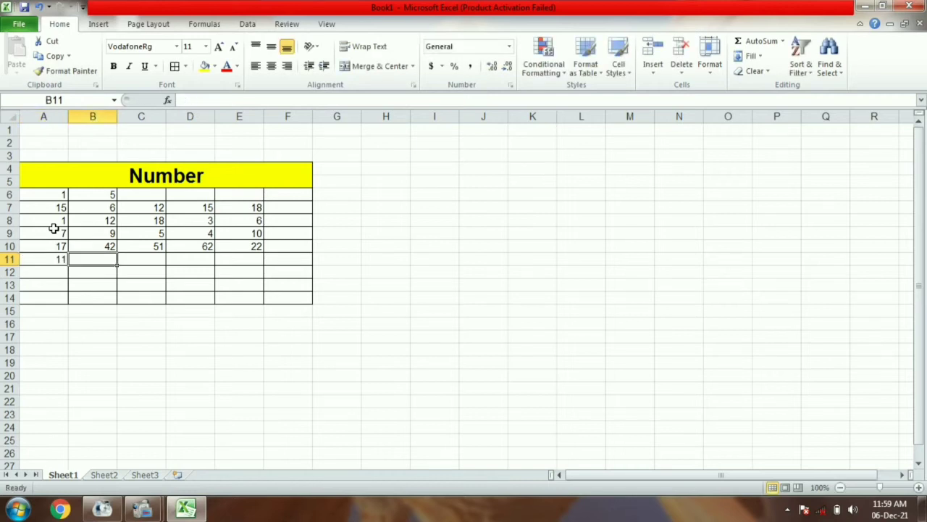
text(44)
key(Tab)
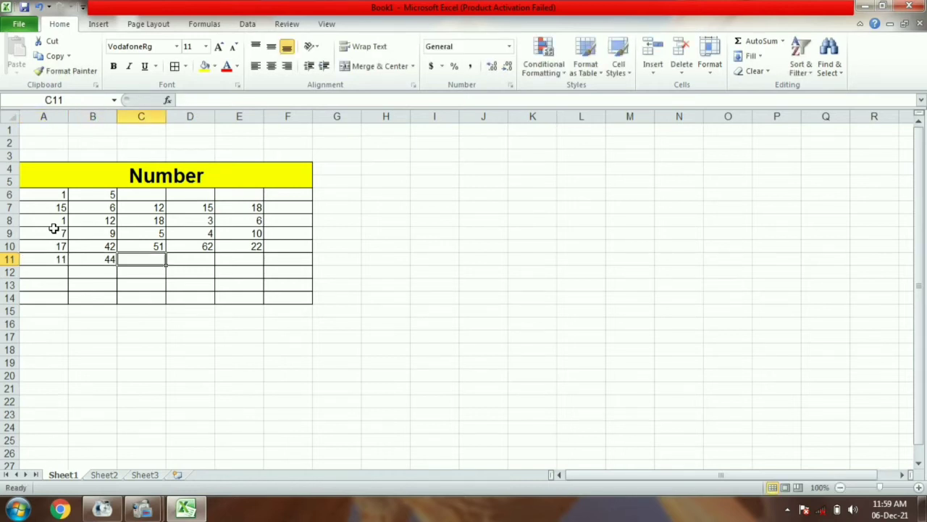
text(55)
key(Tab)
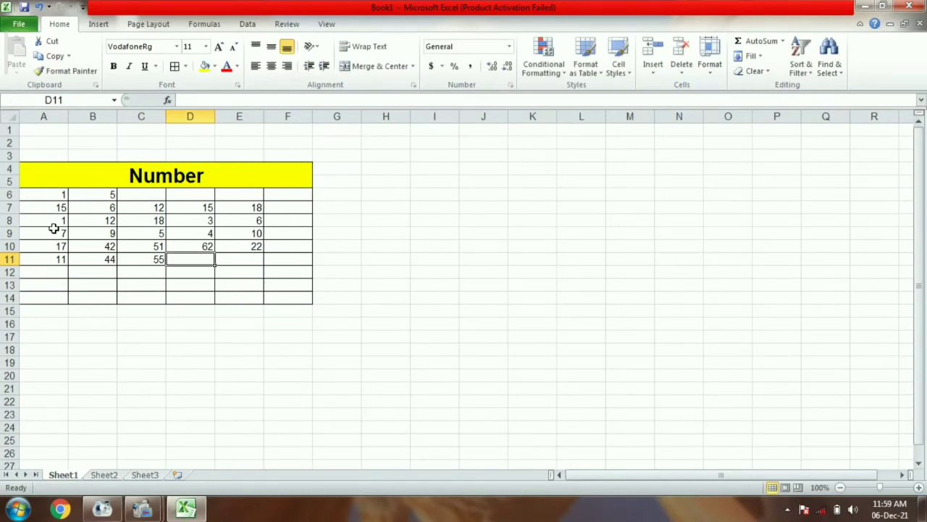
text(55)
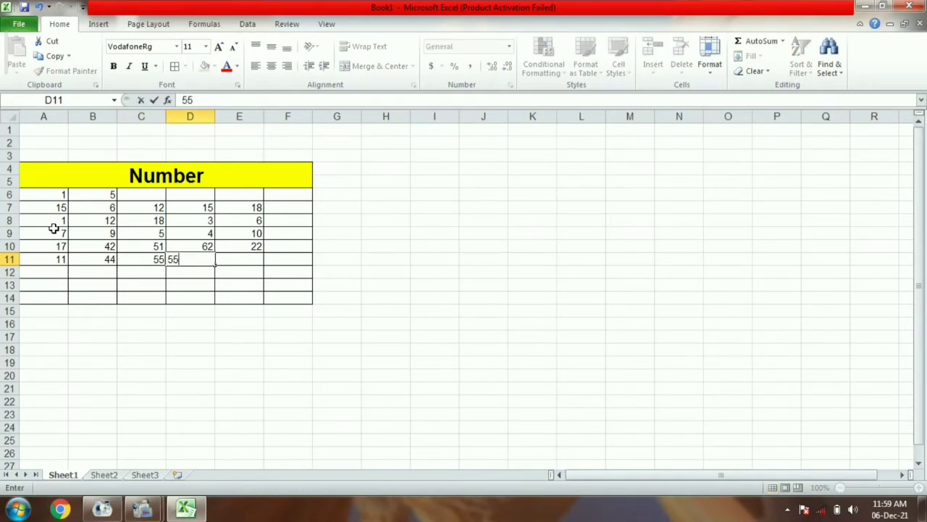
key(Tab)
text(66)
key(Return)
Fill row 12 with 3, 6, 9, 15, 12
key(Left)
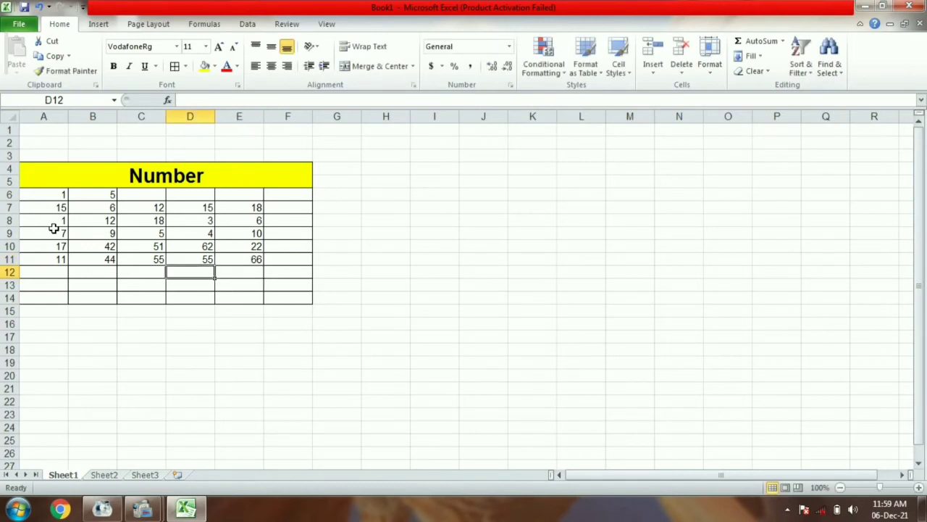
key(Left)
key(Left)
key(Left)
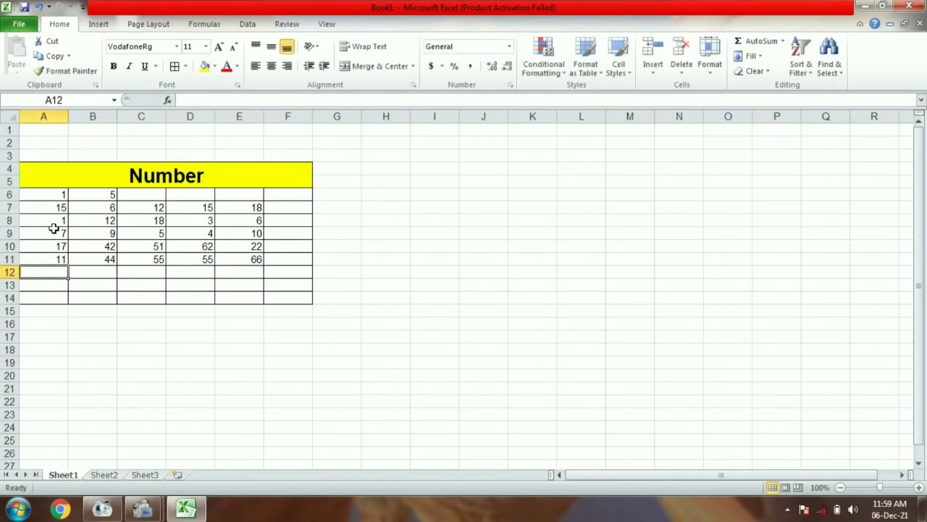
text(3)
key(Tab)
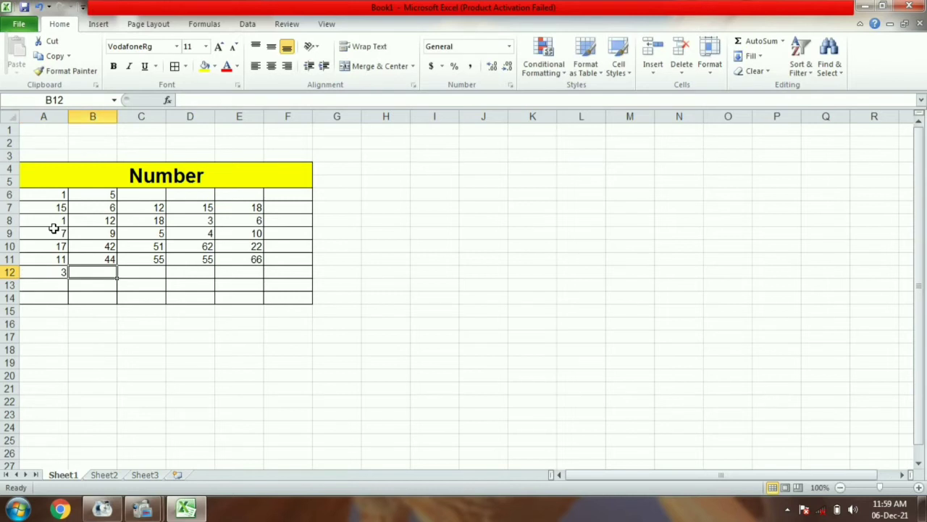
text(6)
key(Tab)
text(9)
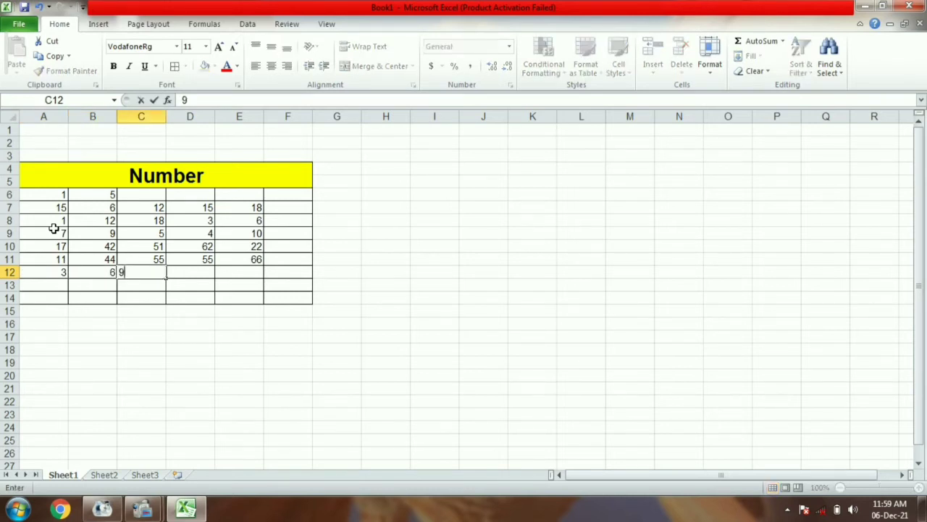
key(Tab)
text(15)
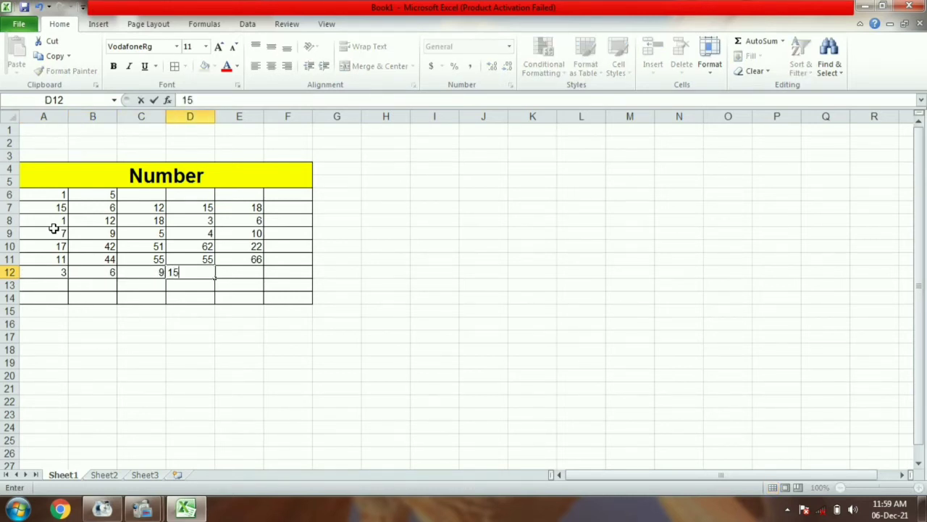
key(Tab)
text(12)
key(Return)
Fill row 13 with 15, 6, 3, 4, 18, 24
key(Left)
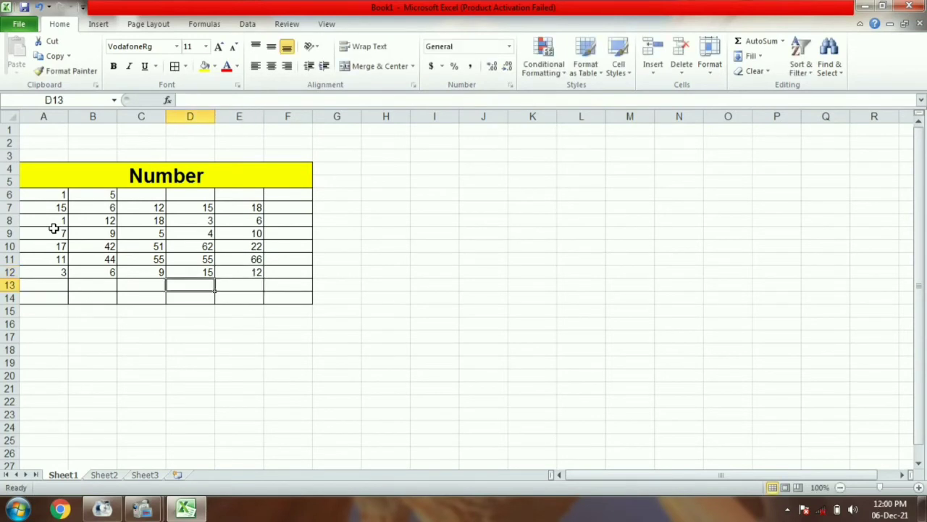
key(Left)
key(Left)
key(Left)
text(15)
key(Tab)
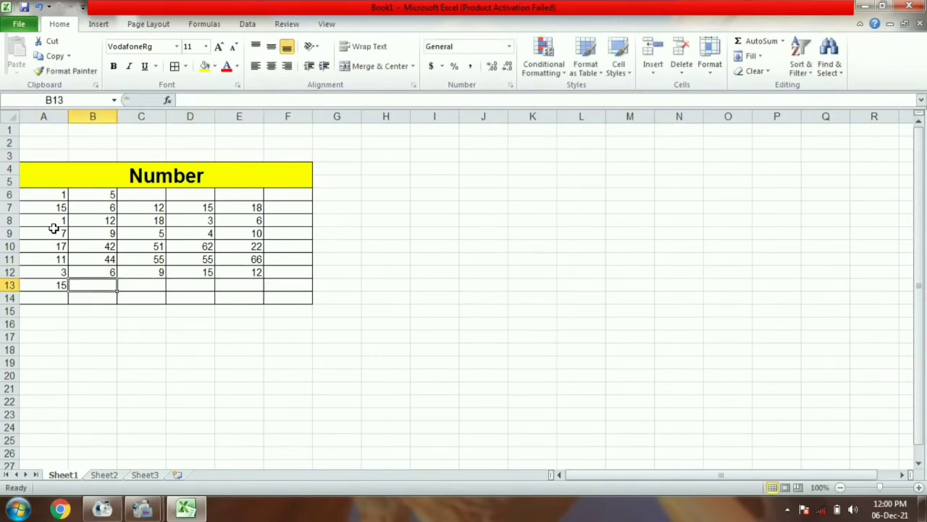
text(6)
key(Tab)
text(3)
key(Tab)
text(4)
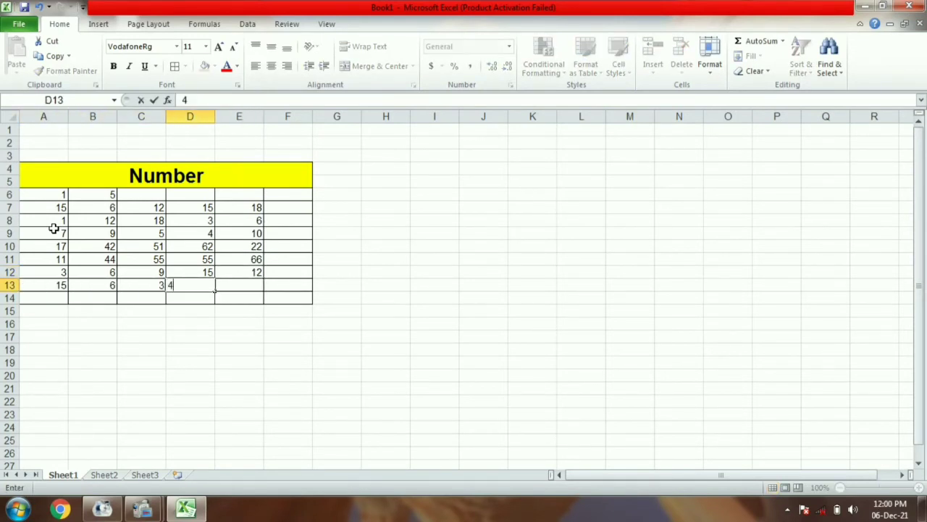
key(Tab)
text(18)
key(Tab)
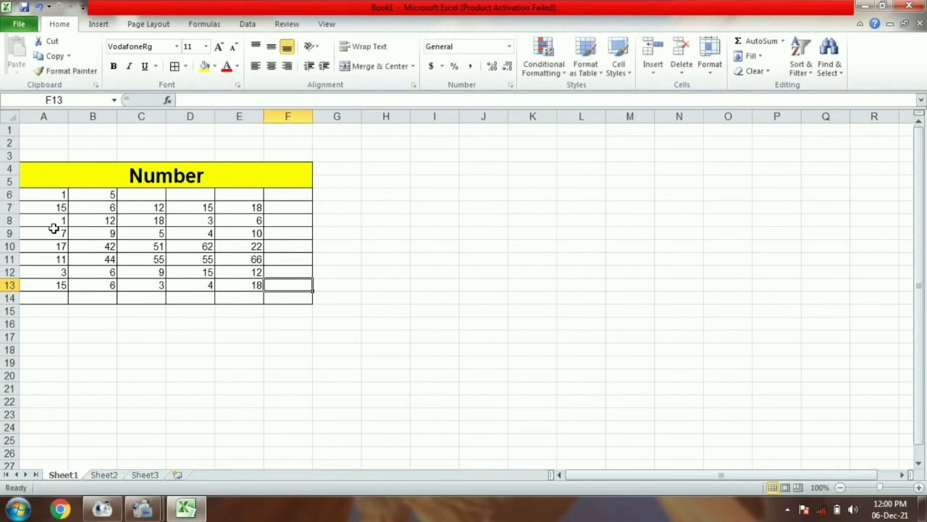
text(2)
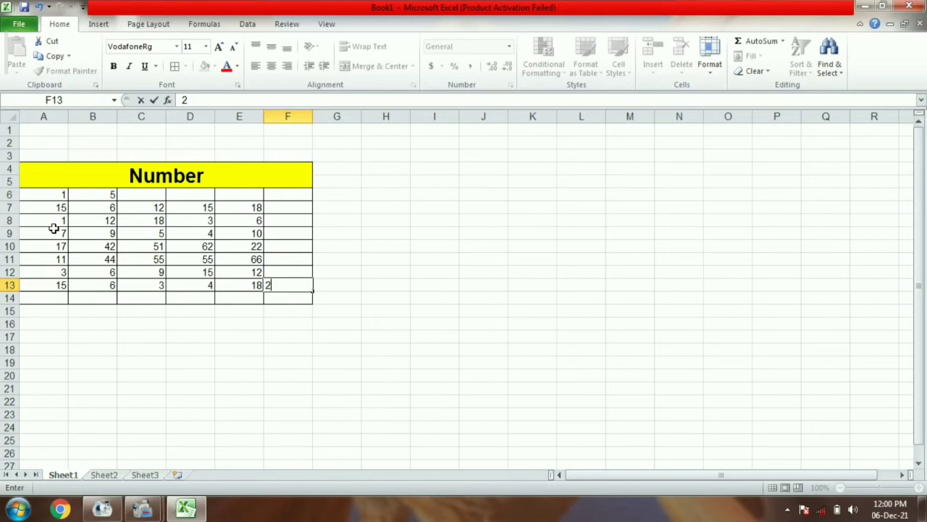
text(4)
key(Return)
Fill row 14 with 45, 42, 15, 62, 23, 42
key(Left)
key(Left)
key(Left)
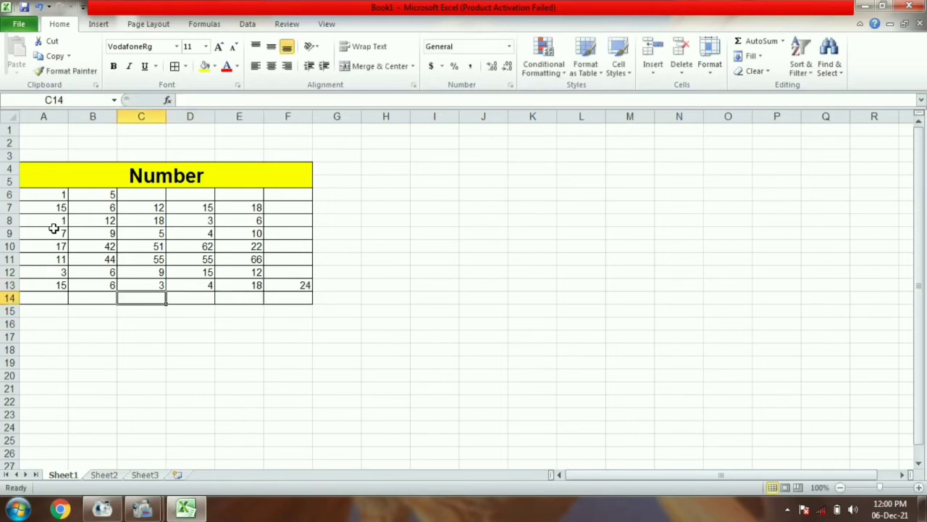
key(Left)
key(Left)
text(45)
key(Tab)
text(4)
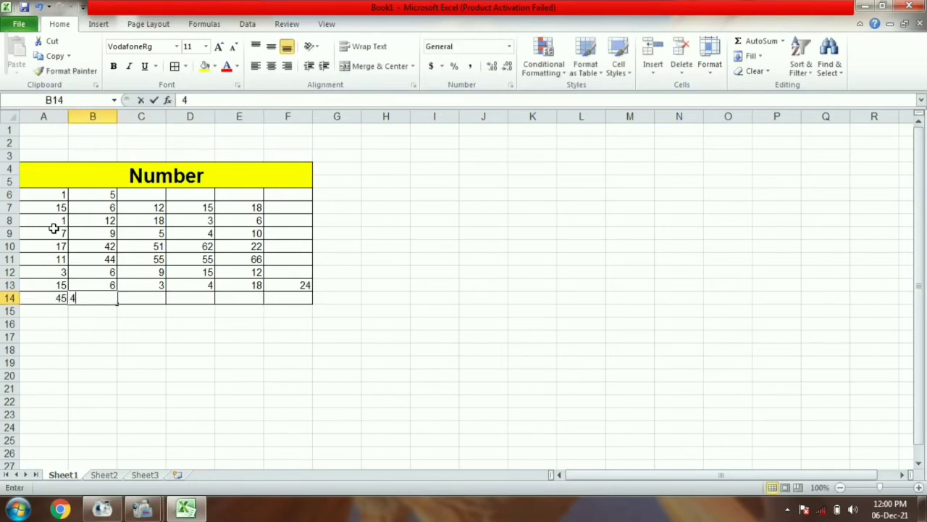
text(2)
key(Tab)
text(15)
key(Tab)
text(62)
key(Tab)
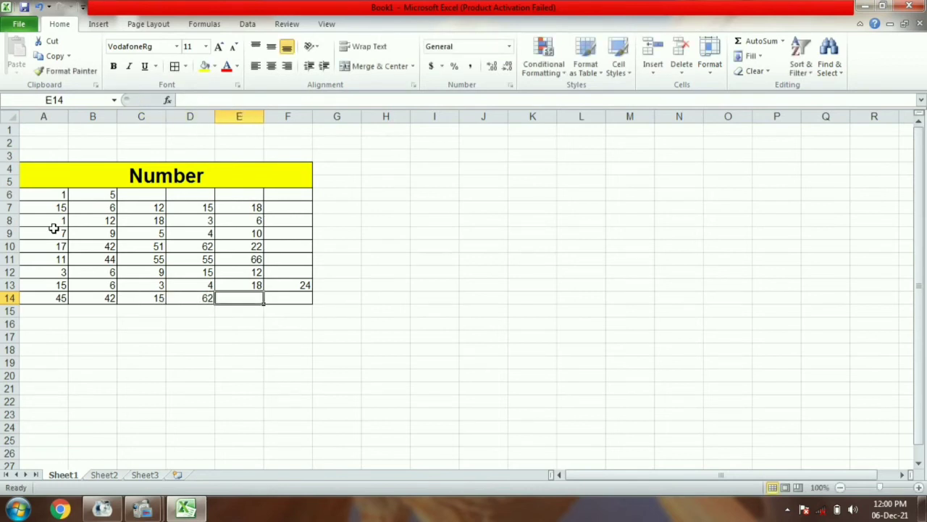
text(23)
key(Tab)
text(2)
key(Tab)
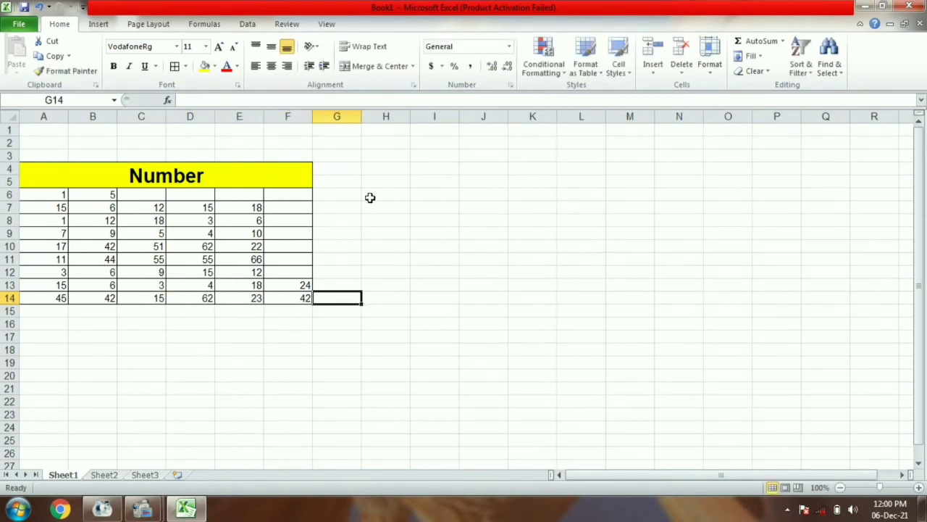
Border H4:I14 and merge each of its rows across both columns
mouse_move(379, 169)
mouse_down()
mouse_move(396, 292)
mouse_move(427, 293)
mouse_up()
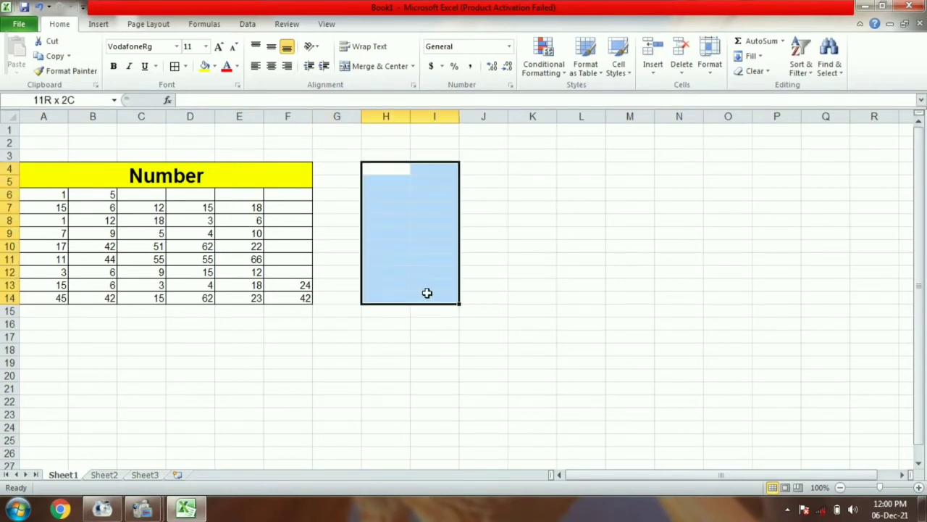
click(174, 66)
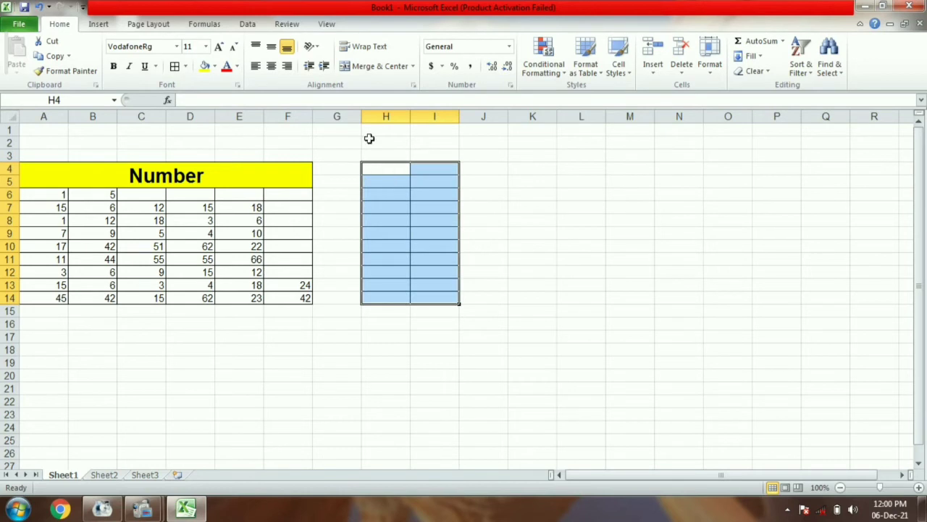
click(414, 66)
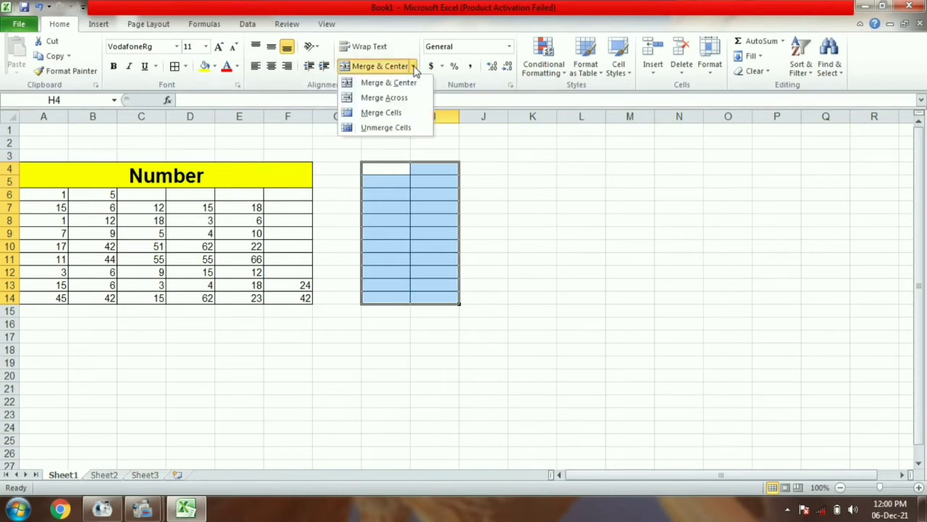
click(399, 97)
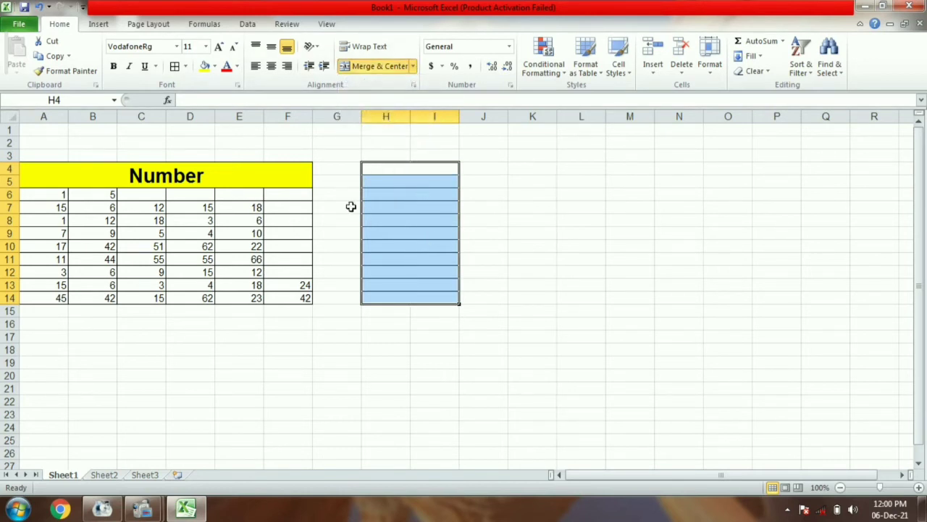
Merge H4:I5 into one centred header cell with a yellow fill
click(400, 179)
drag(399, 169, 402, 181)
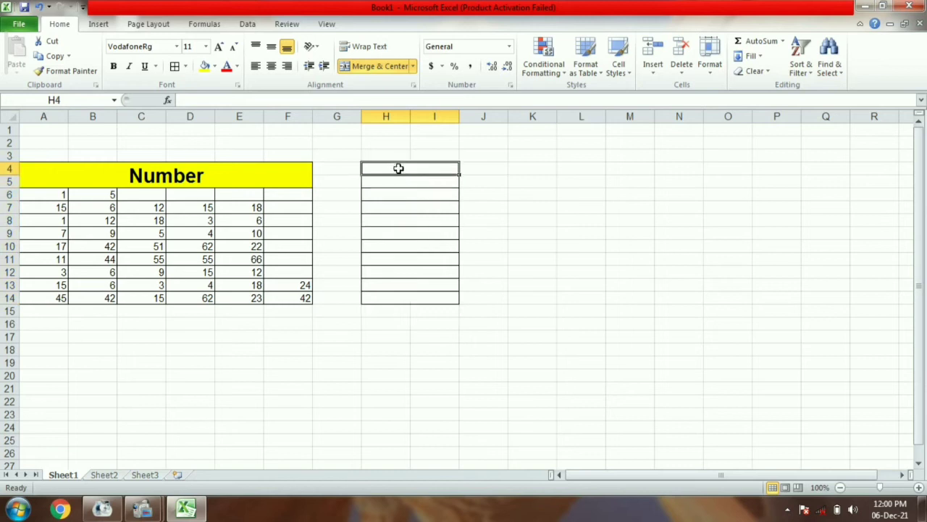
click(380, 66)
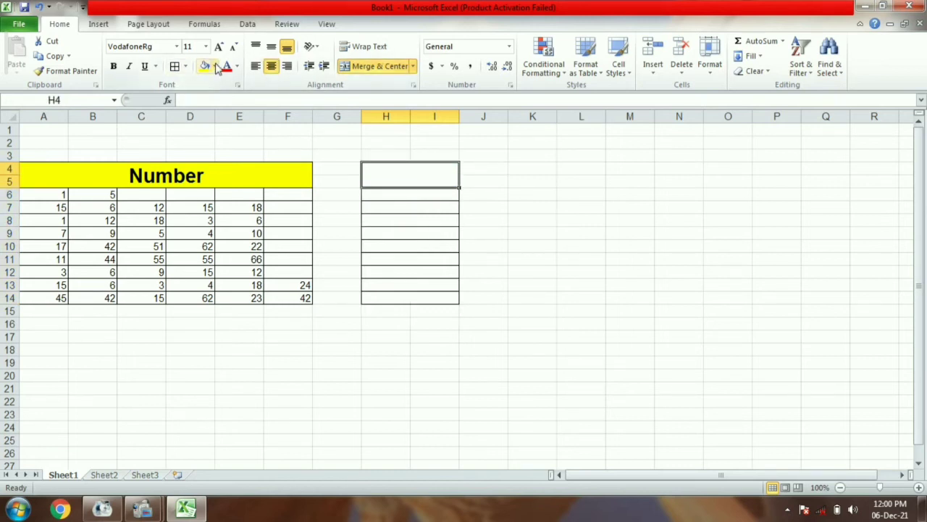
click(205, 66)
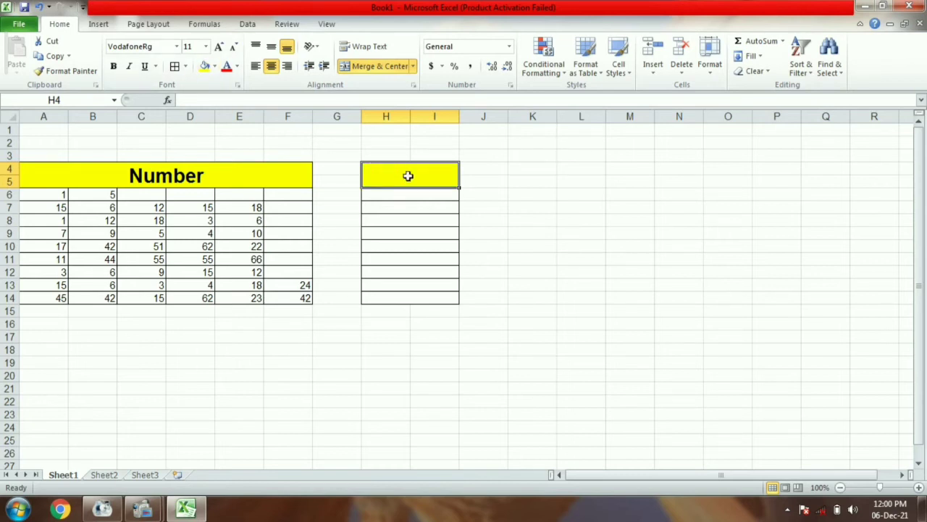
Enter 'LCM' in the header, then make it bold and larger
text(LC)
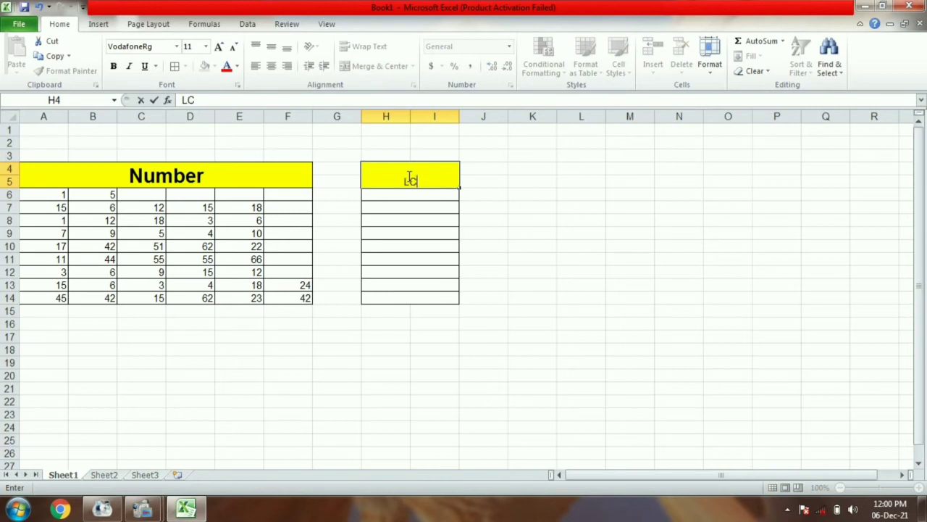
text(M)
key(Return)
click(408, 177)
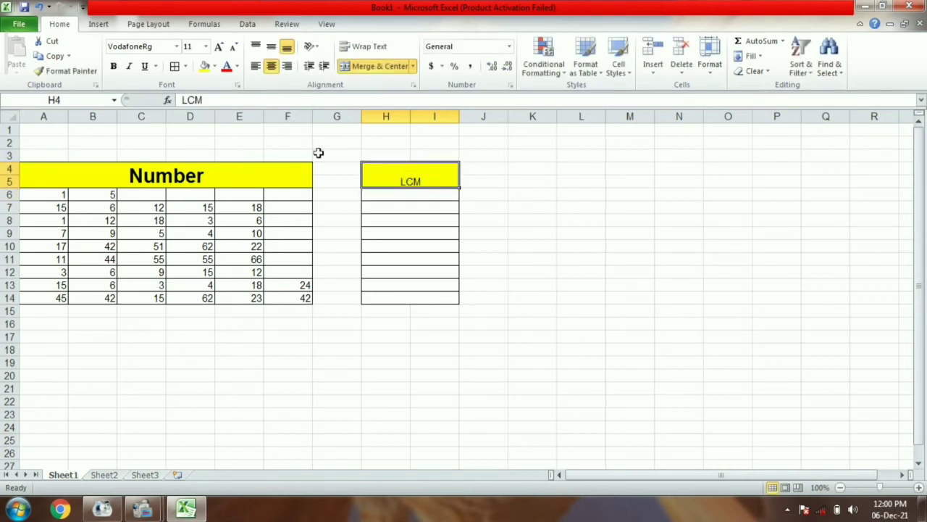
click(113, 66)
click(219, 47)
click(220, 47)
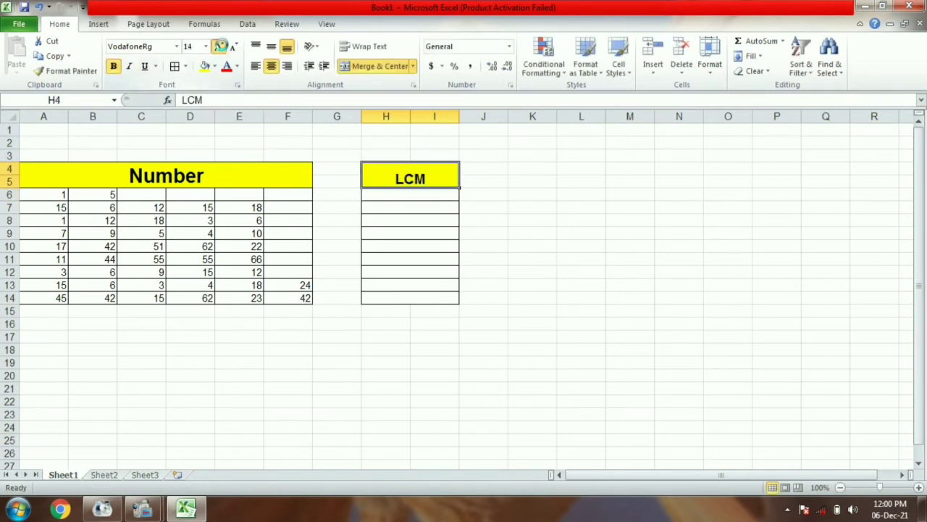
click(220, 47)
click(384, 192)
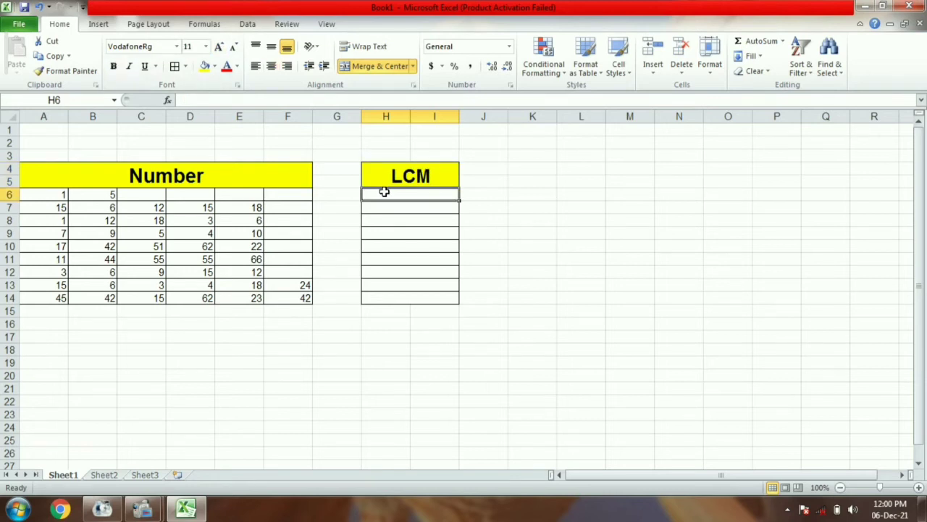
Enter =LCM(A6,B6) in H6, giving 5
text(=LCM)
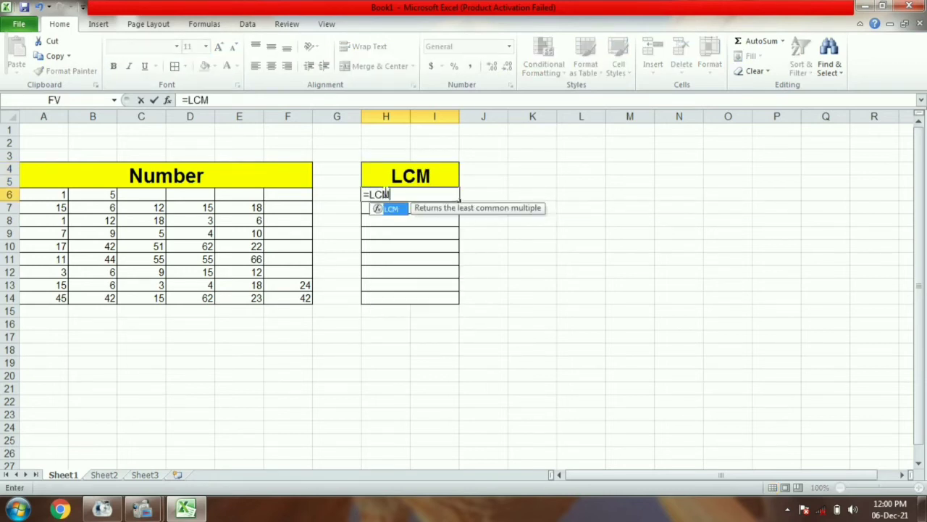
text(()
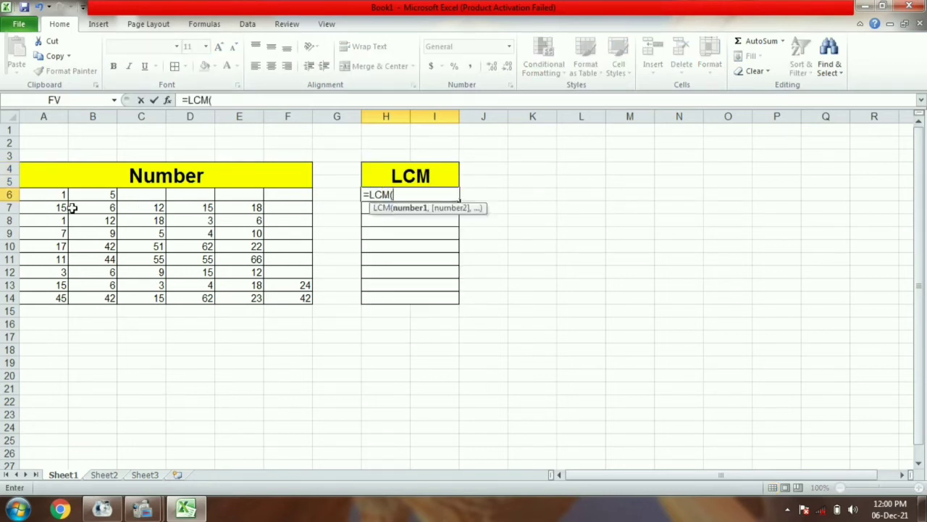
click(58, 193)
text(,)
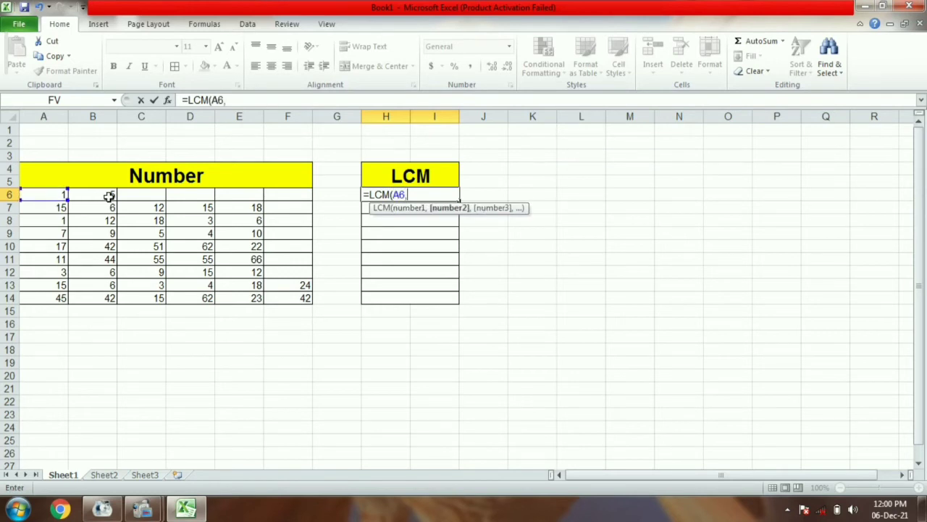
click(109, 195)
text())
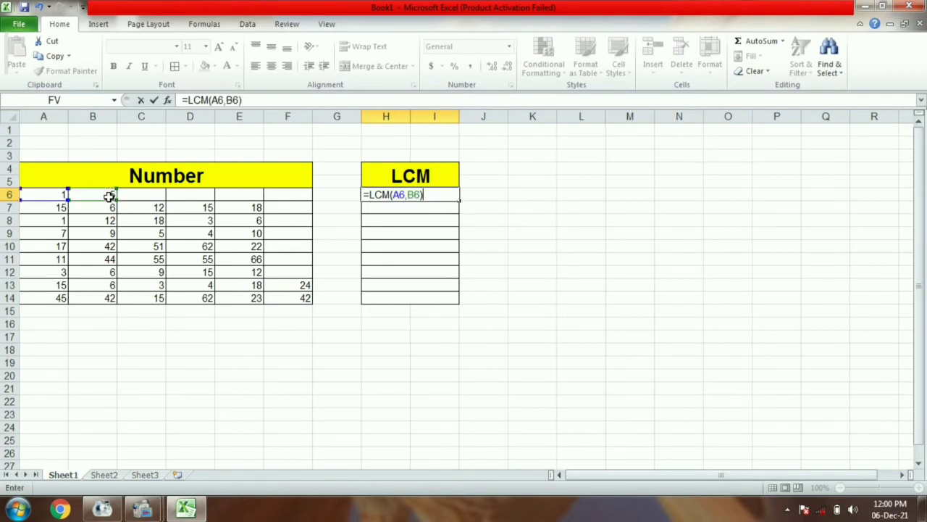
key(Return)
Enter =LCM(A7,B7,C7,D7,E7) in H7, giving 180
text(=)
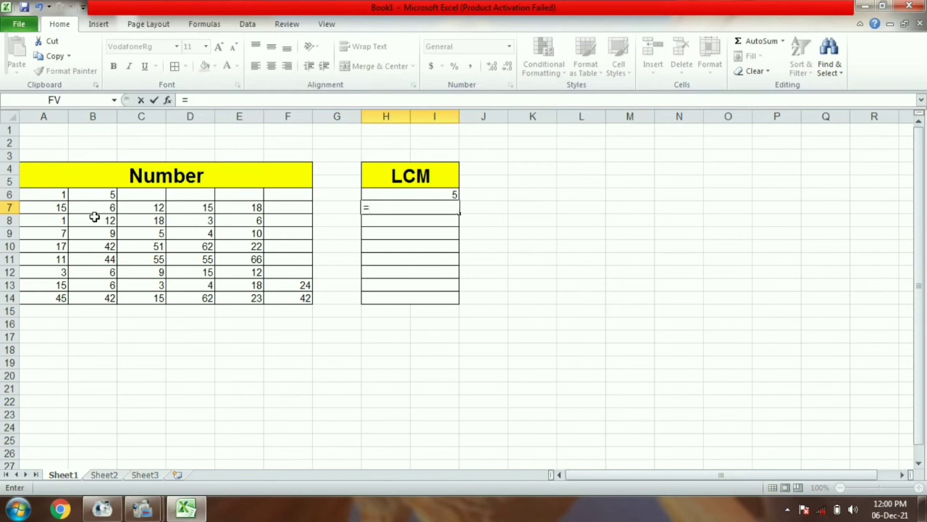
text(LCM)
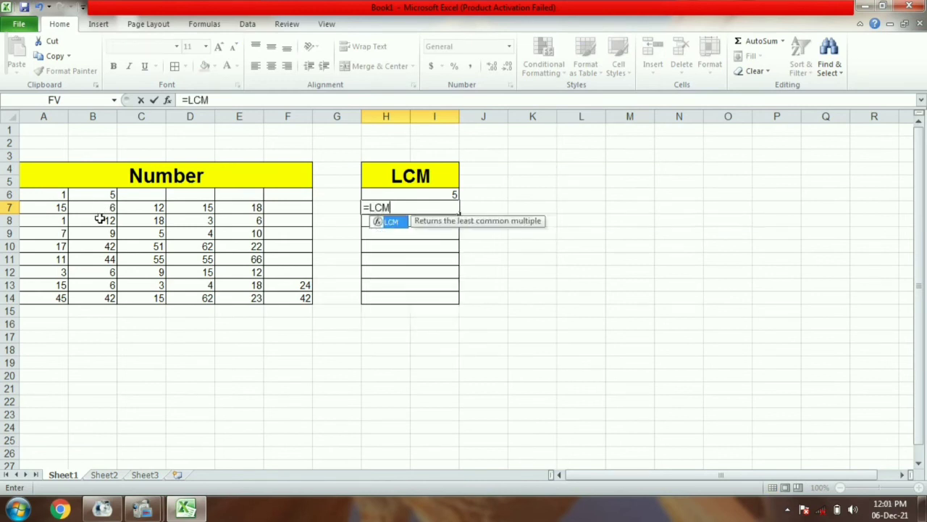
text(()
click(57, 207)
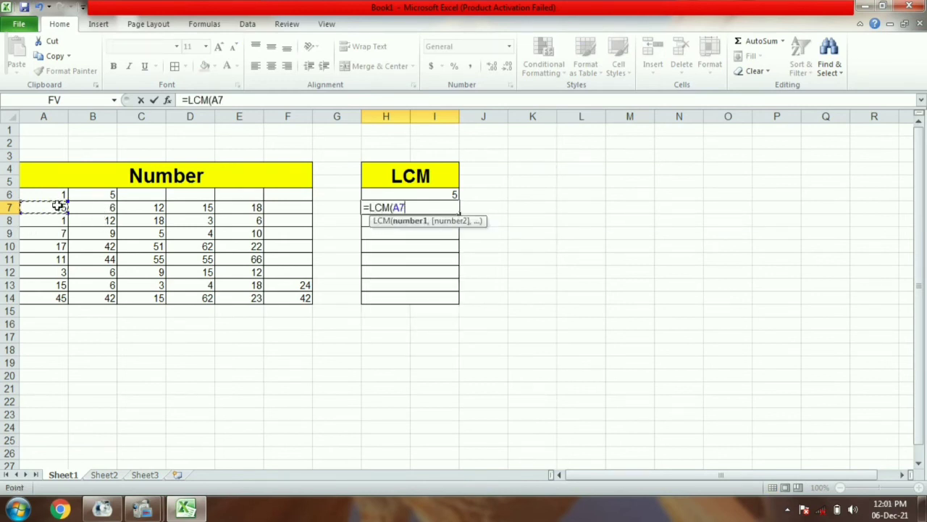
text(,)
click(92, 206)
text(,)
click(145, 208)
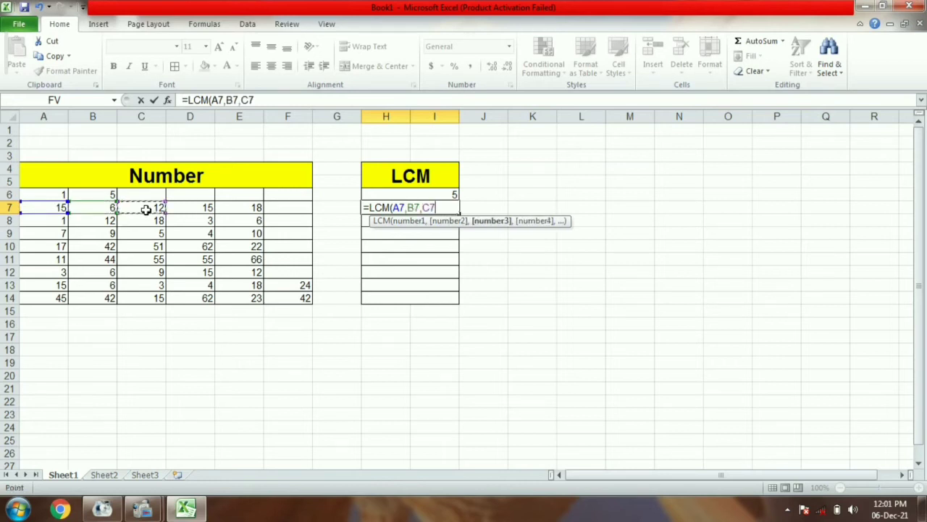
text(,)
click(191, 208)
click(248, 210)
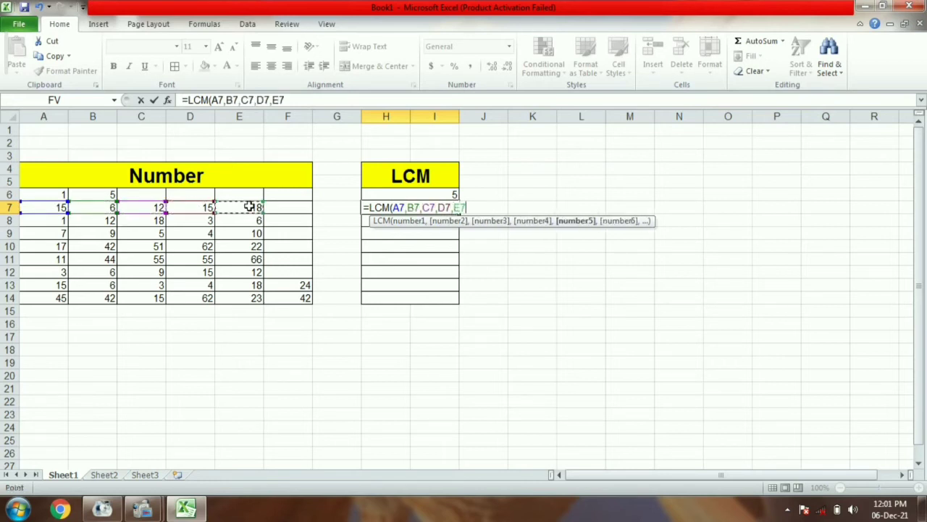
text())
key(Return)
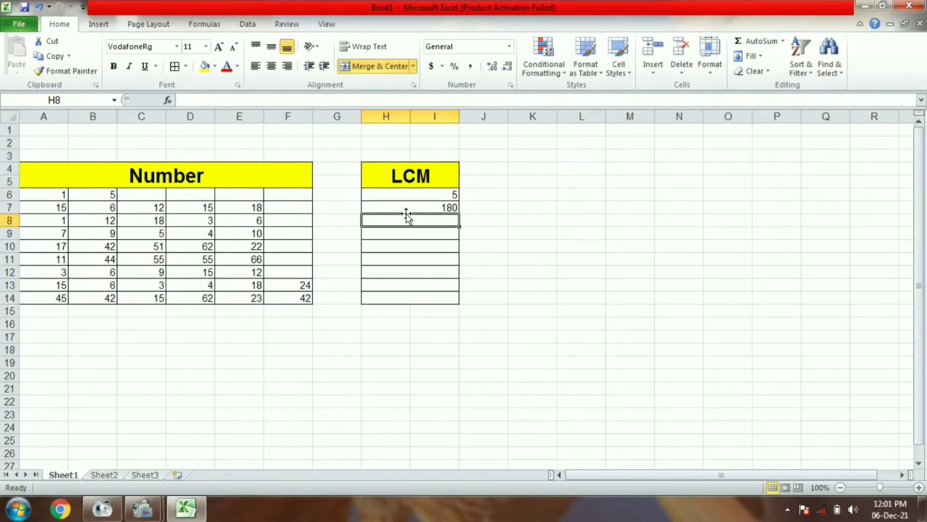
Start the H8 LCM formula, correcting the first argument to A8
text(=)
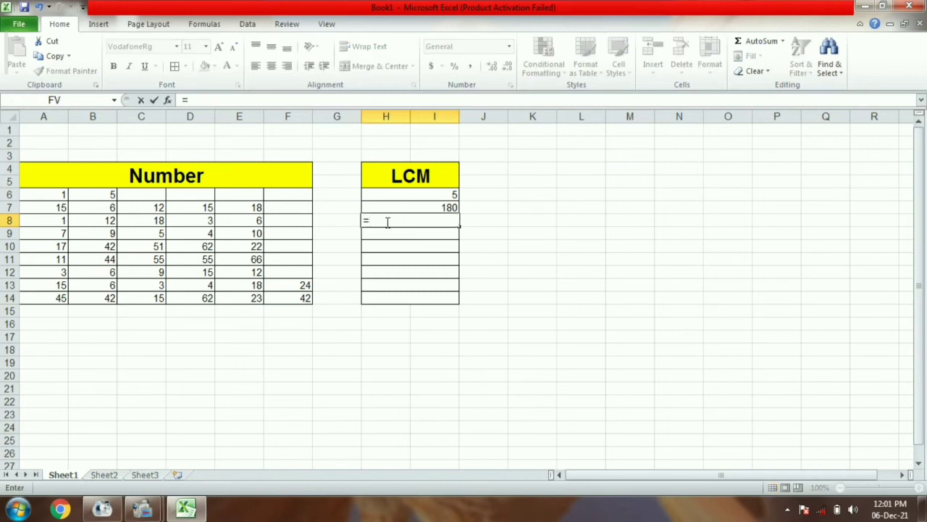
text(LC)
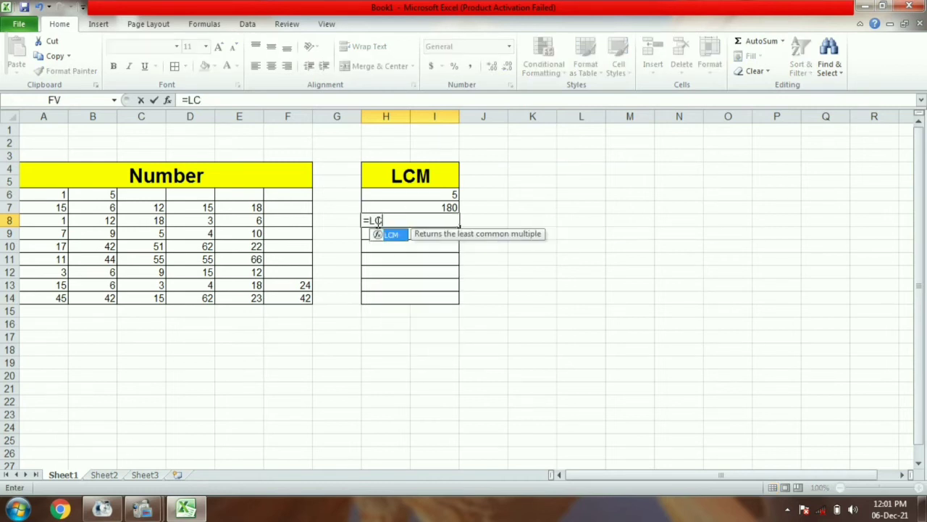
text(M()
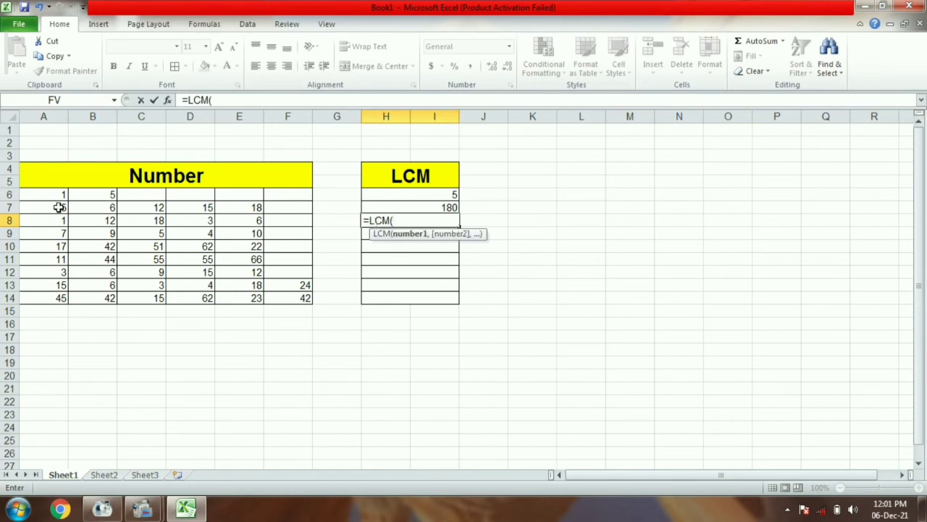
click(59, 208)
key(BackSpace)
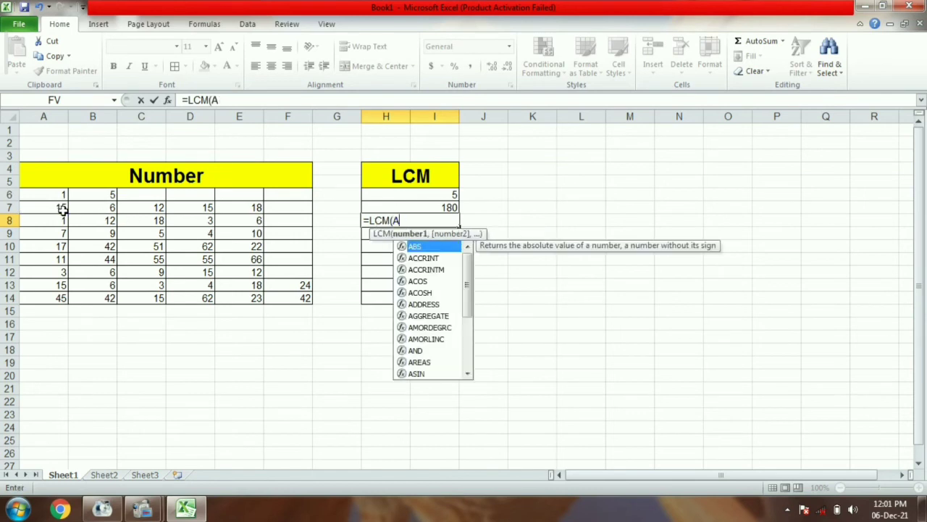
key(BackSpace)
click(60, 221)
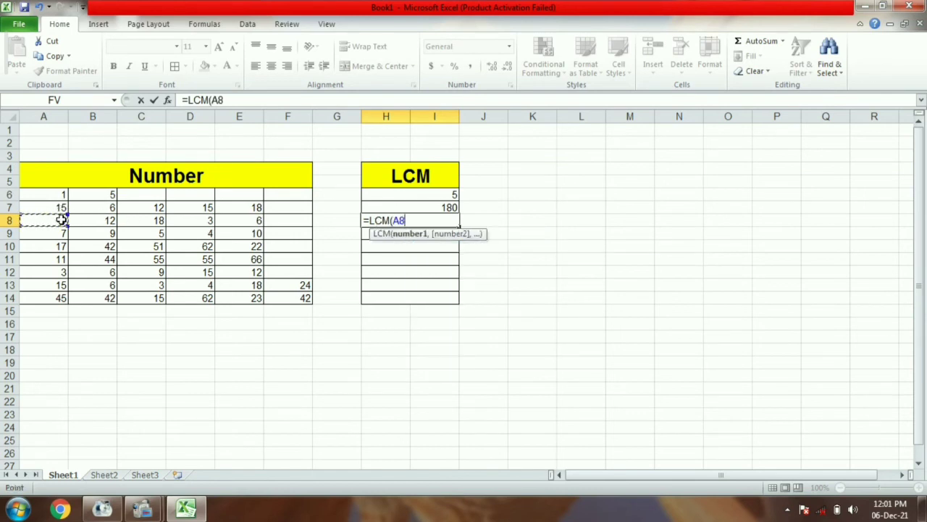
Add B8, C8, D8 and E8 to the H8 formula and commit it, showing 36
text(,)
click(119, 220)
text(,)
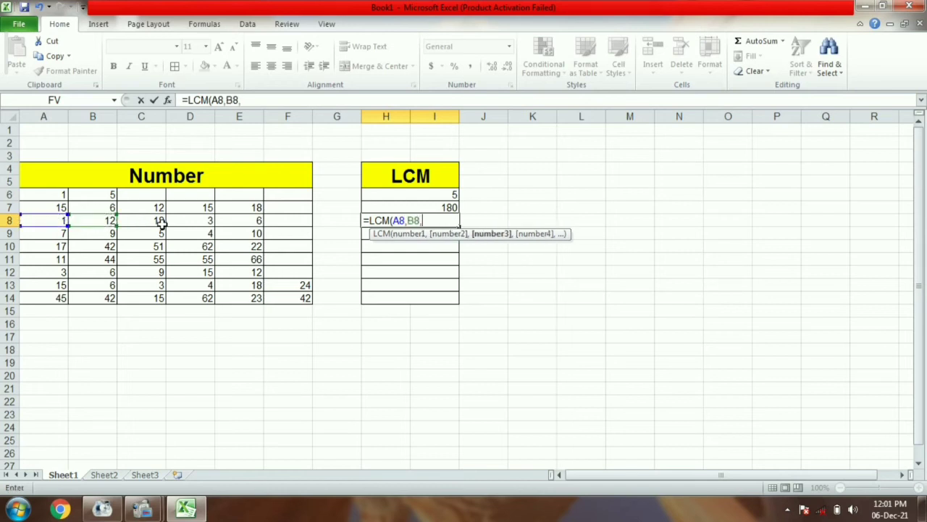
click(161, 221)
text(,)
click(206, 221)
text(,)
click(252, 221)
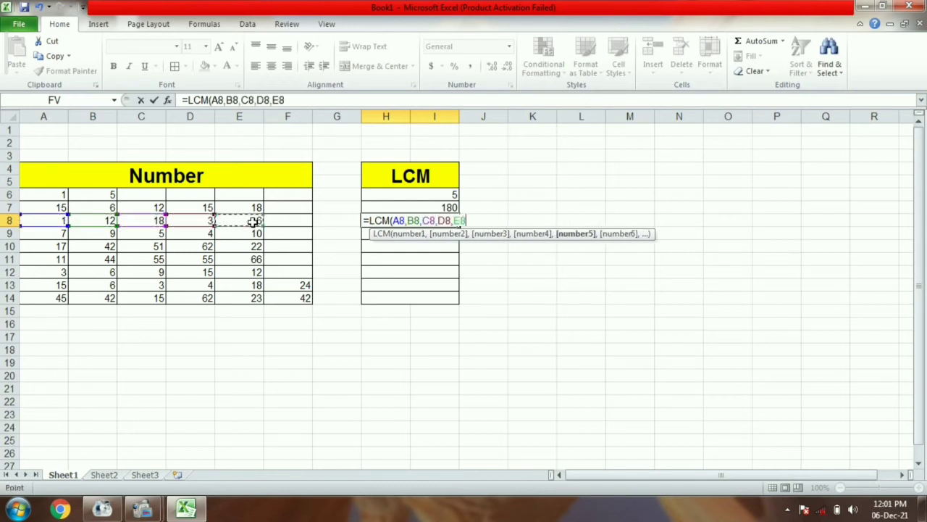
text())
key(Return)
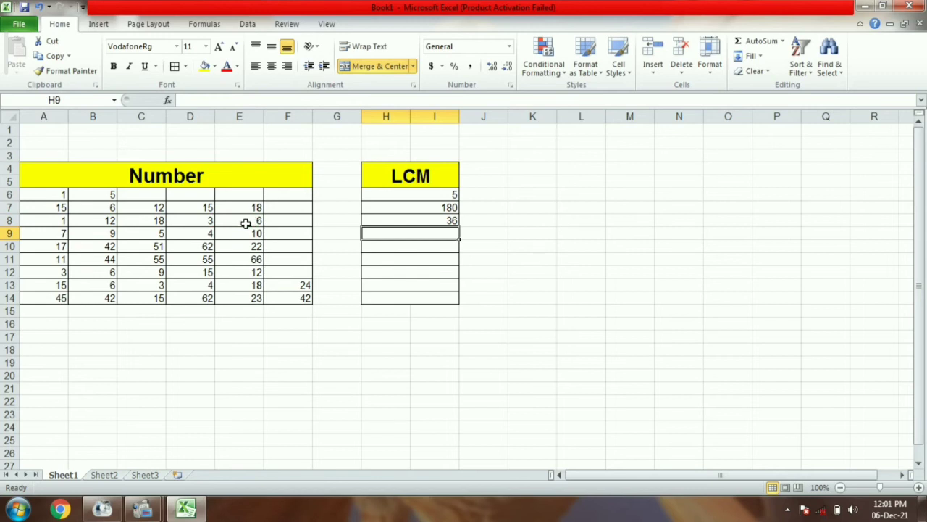
Enter a formula in H9 referencing A9, B9, C9, D9 and E9, which triggers an error
text(=)
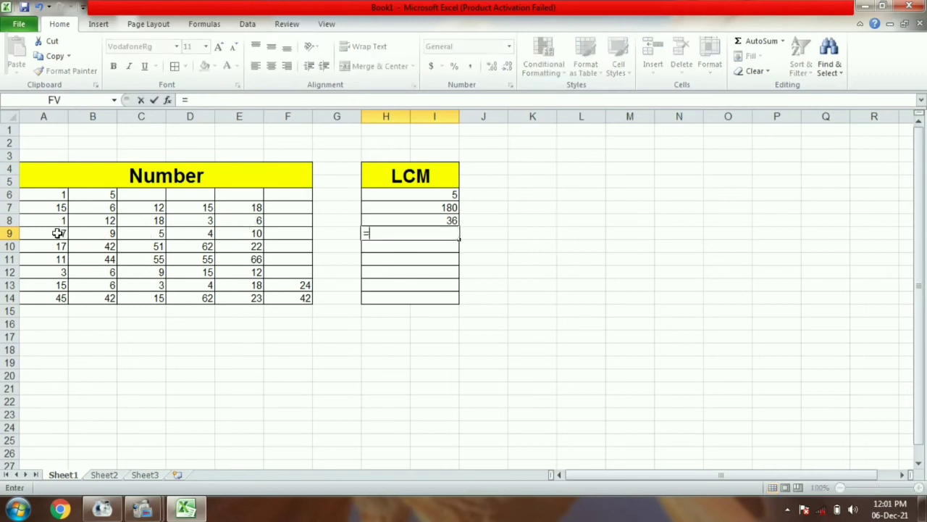
click(58, 233)
text(,)
click(105, 232)
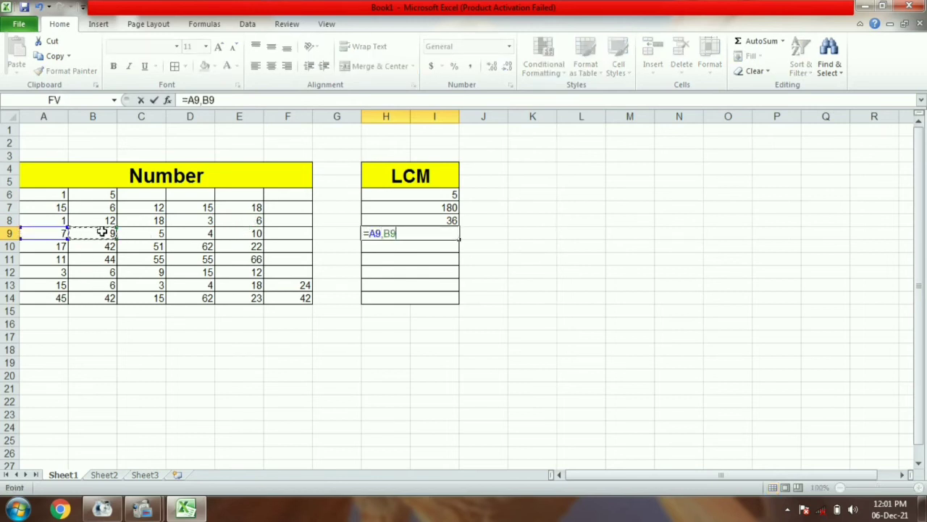
text(,)
click(147, 233)
text(,)
click(206, 233)
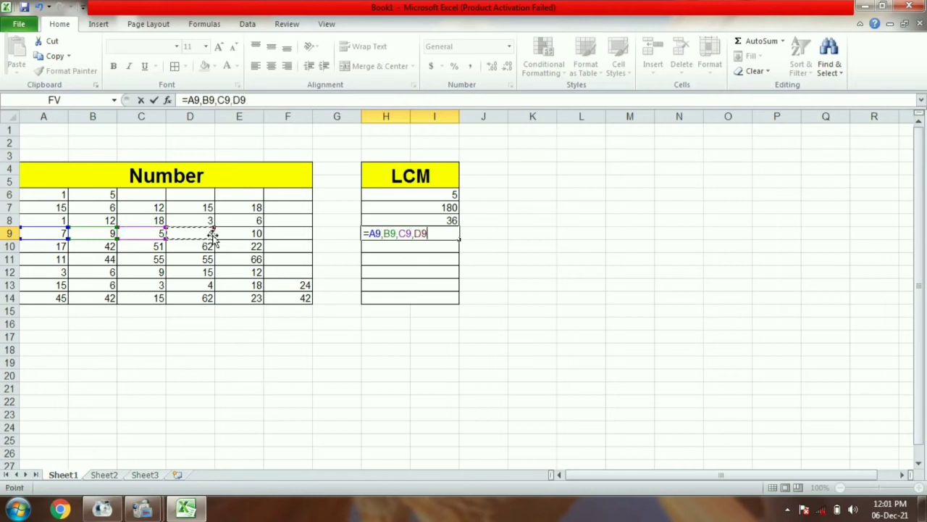
text(,)
click(247, 233)
text())
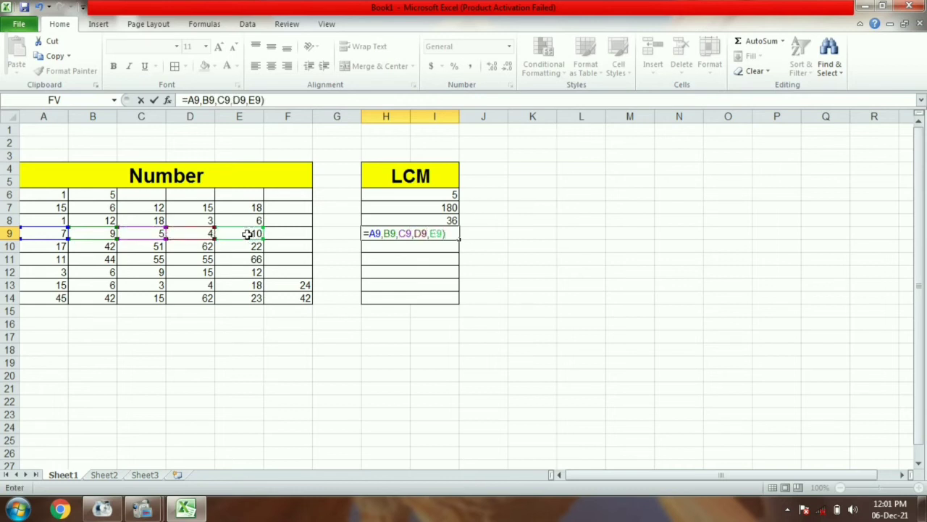
text(])
key(Return)
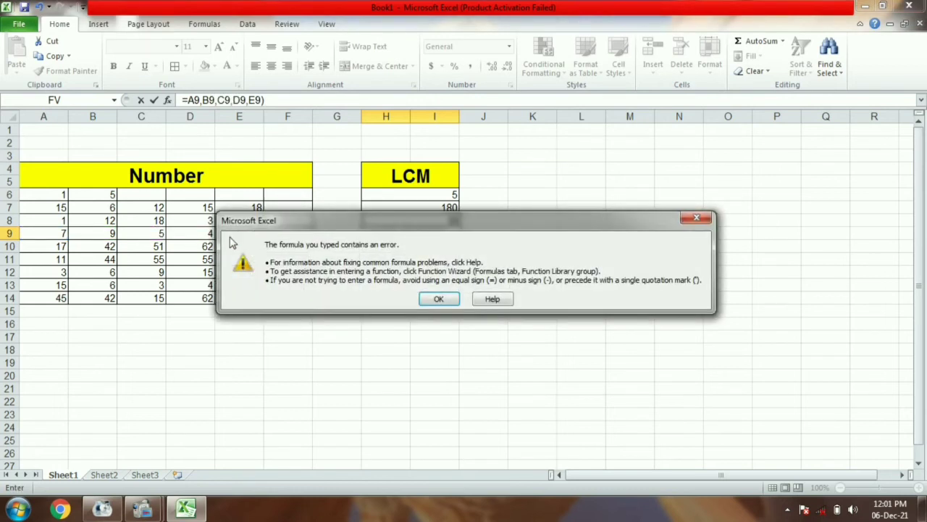
Fix the H9 formula to =LCM(A9,B9,C9,D9,E9) so it shows 1260
click(438, 300)
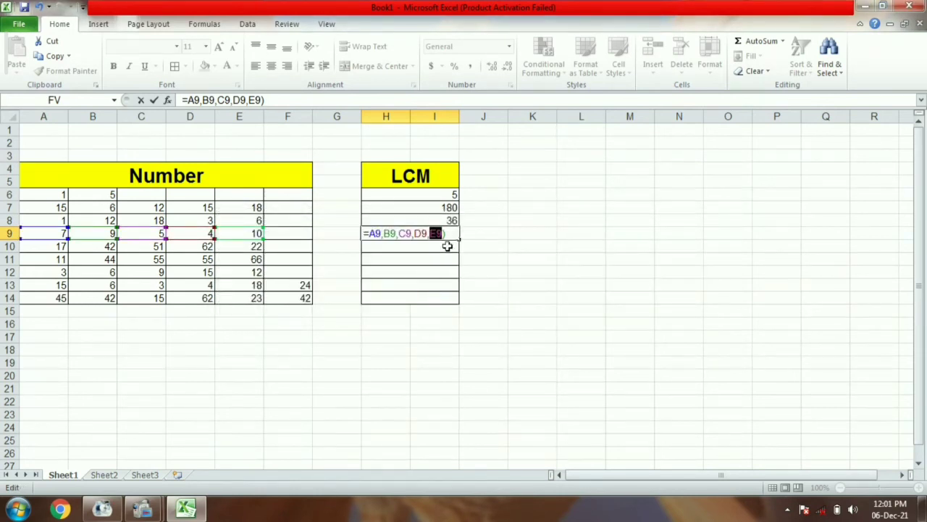
click(444, 233)
text(L)
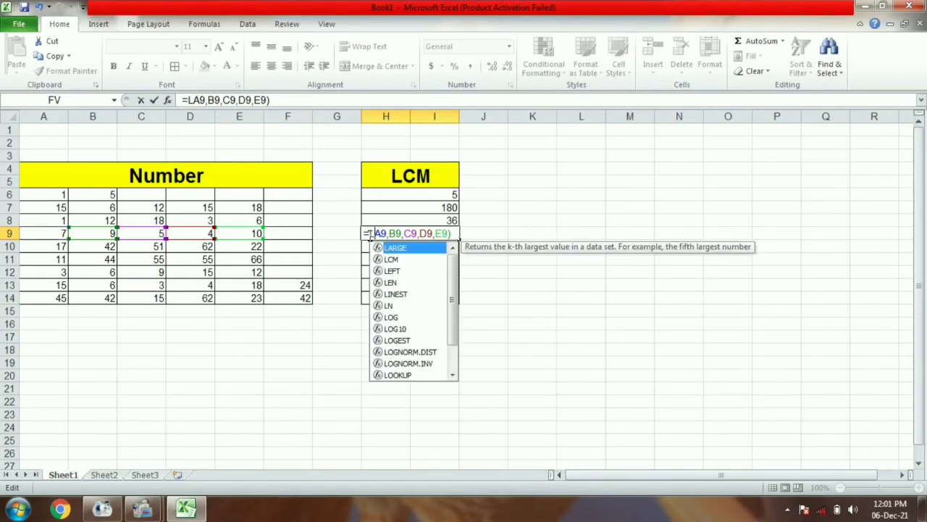
text(CM)
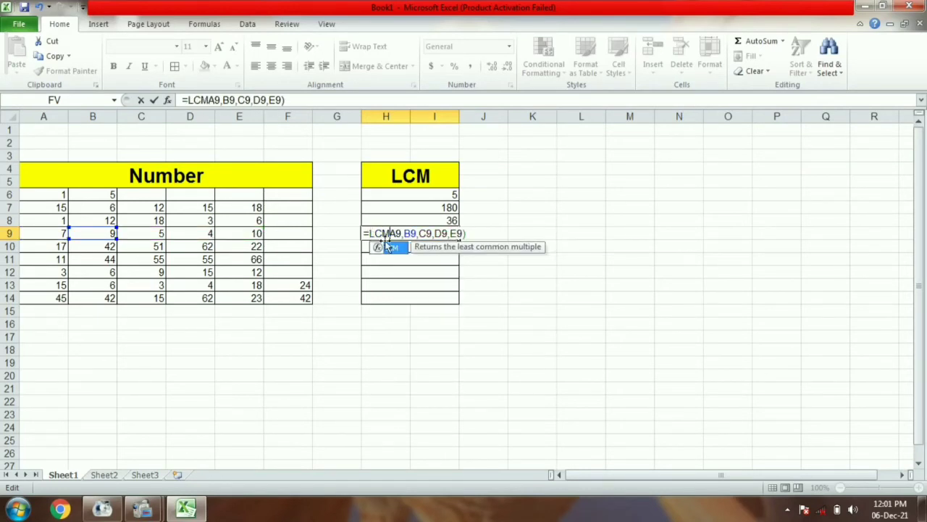
double_click(391, 247)
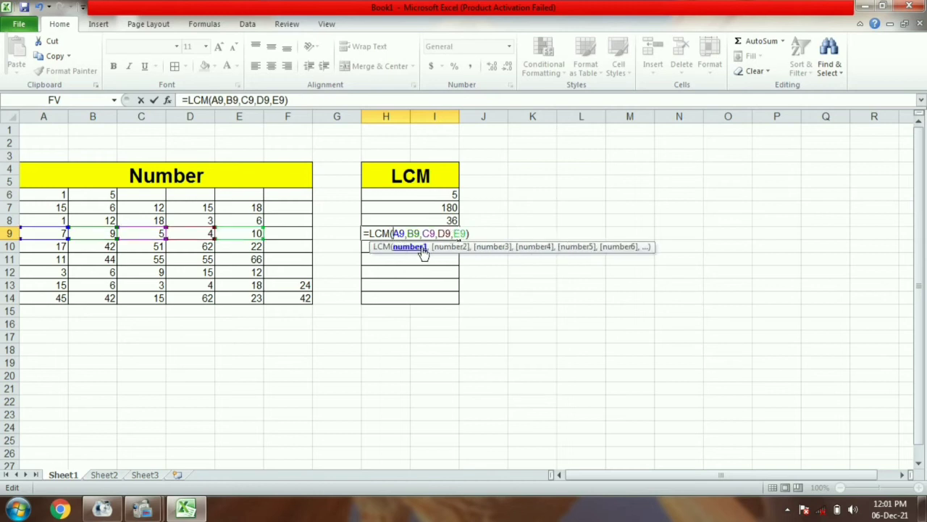
key(Return)
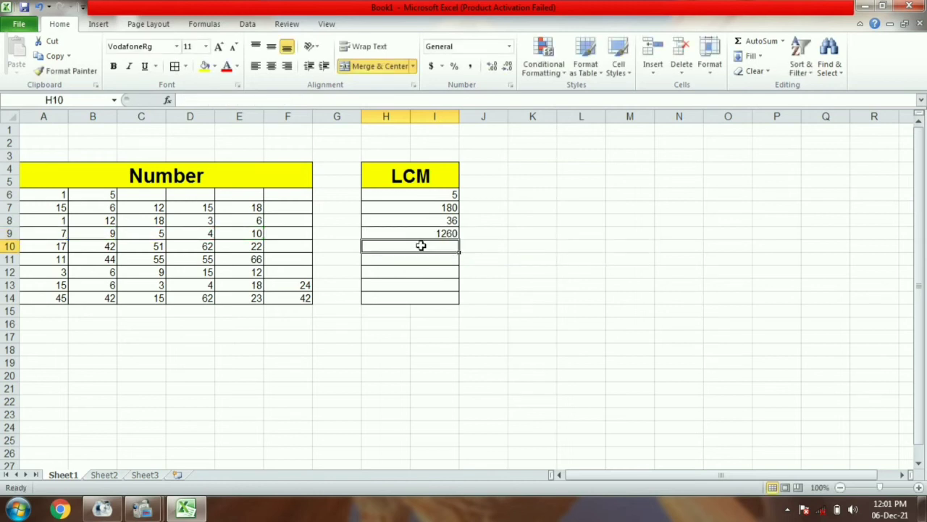
Enter =LCM(A10,B10,C10,D10,E10) in H10, giving 243474
text(=LCM)
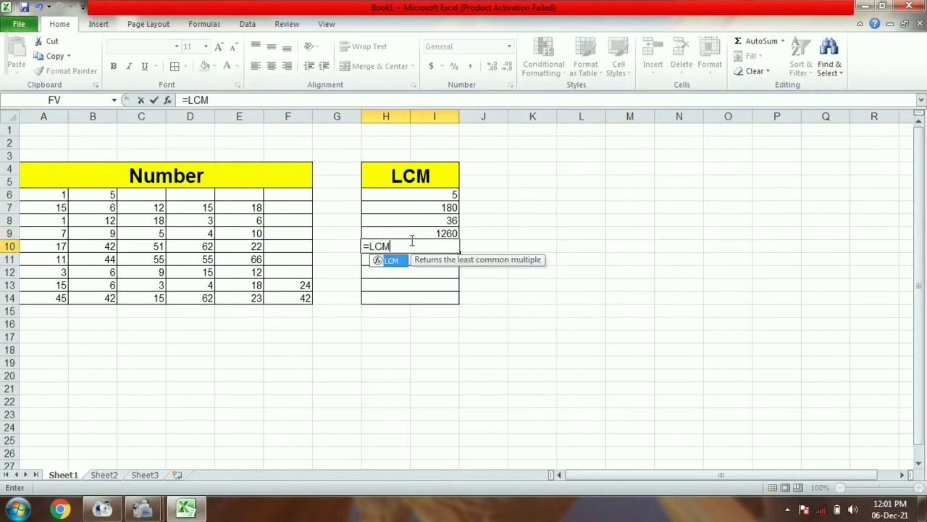
text(()
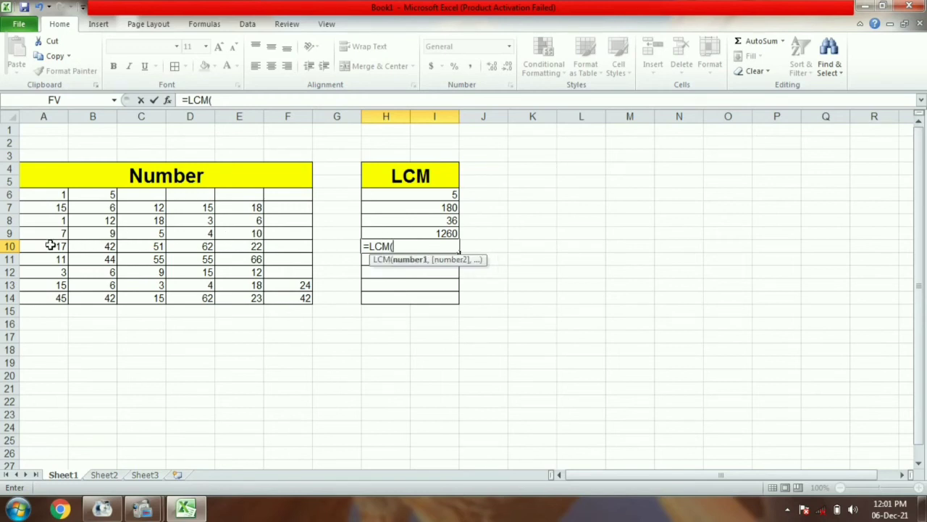
click(50, 245)
text(,)
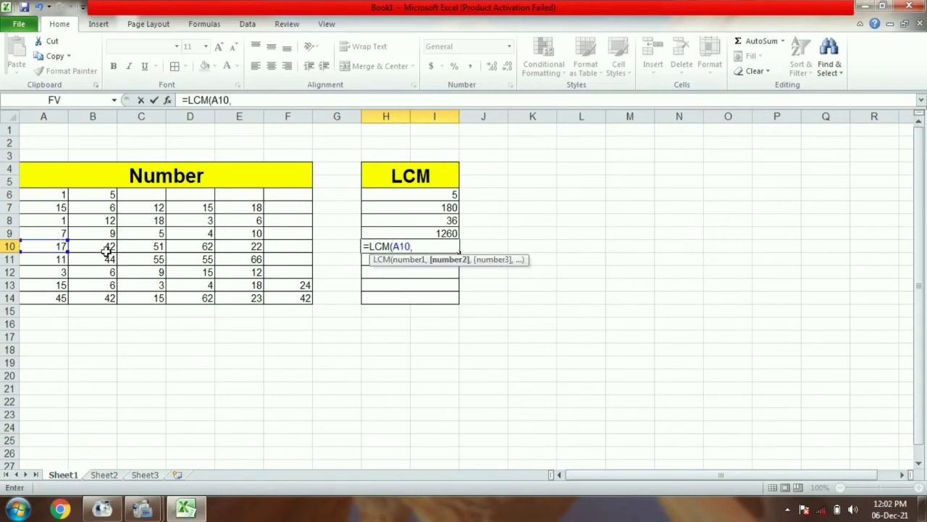
click(107, 246)
text(,)
click(148, 246)
text(,)
click(194, 247)
text(,)
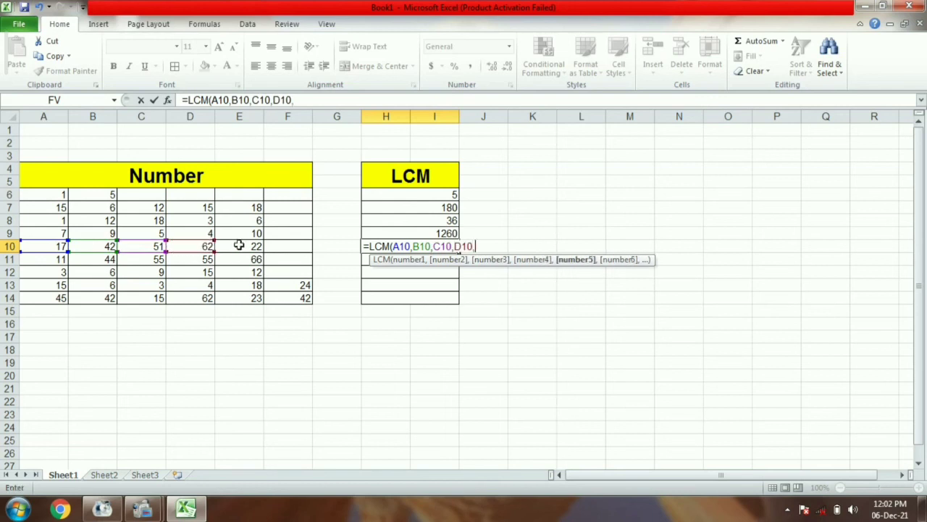
click(241, 245)
key(Return)
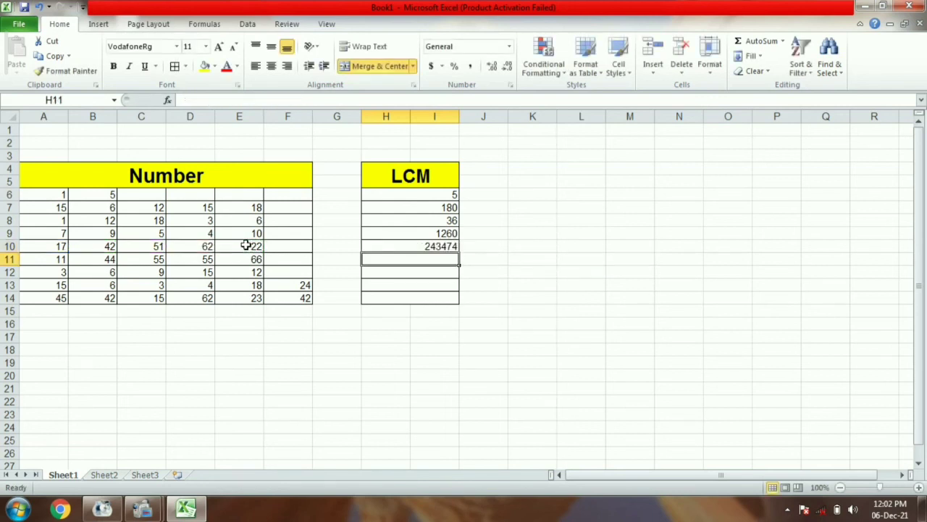
Enter =LCM(A11,B11,C11,D11,E11) in H11, giving 660
text(=LC)
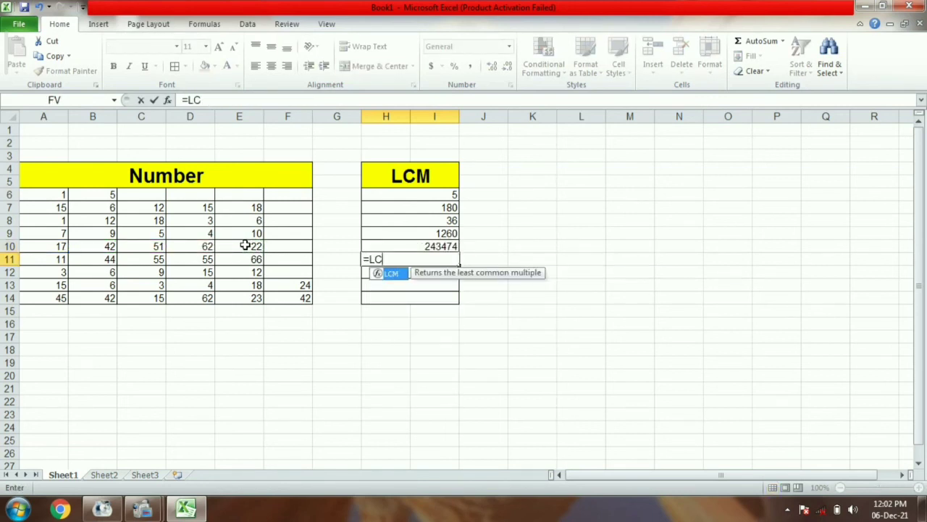
text(M()
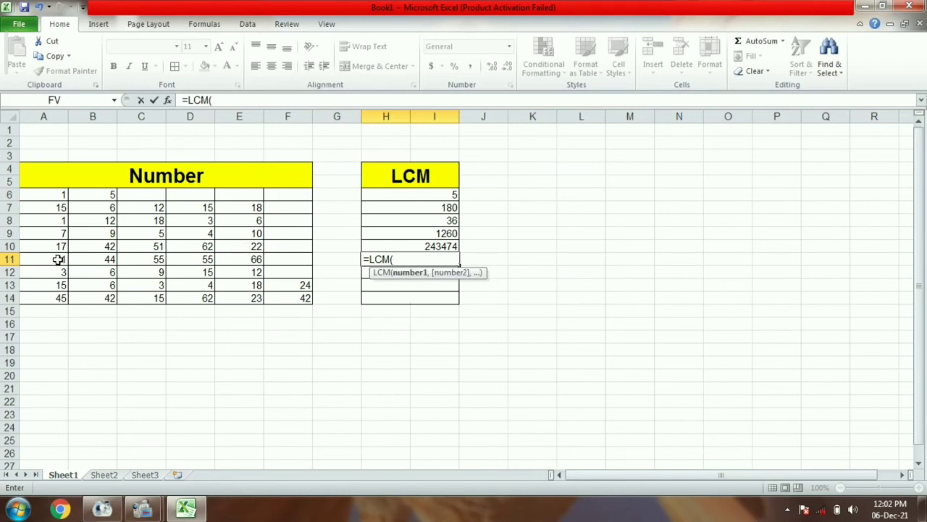
click(60, 259)
text(,)
click(109, 260)
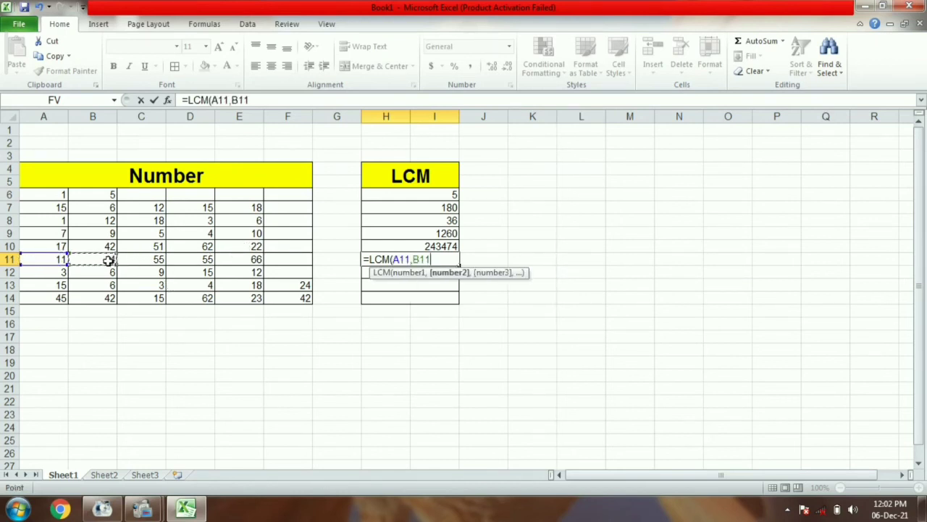
text(,)
click(153, 260)
text(,)
click(190, 260)
text(,)
click(244, 259)
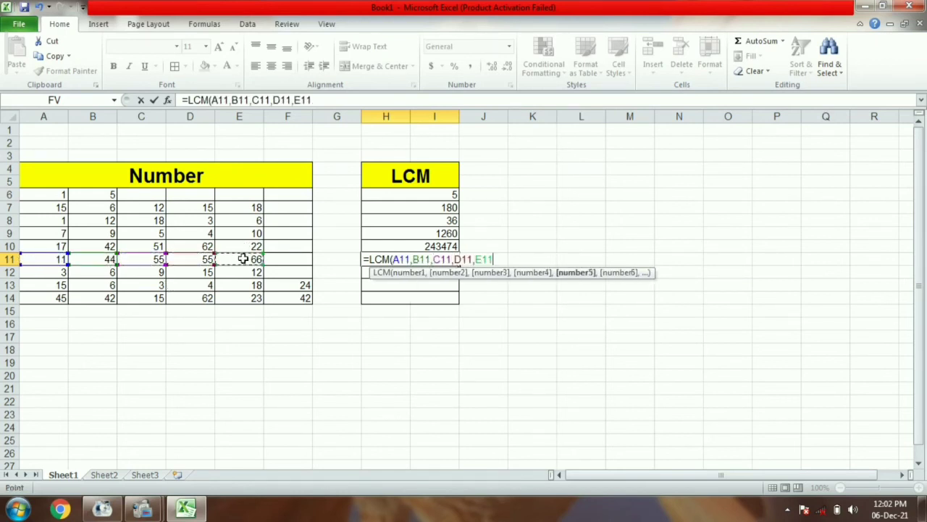
text())
key(Return)
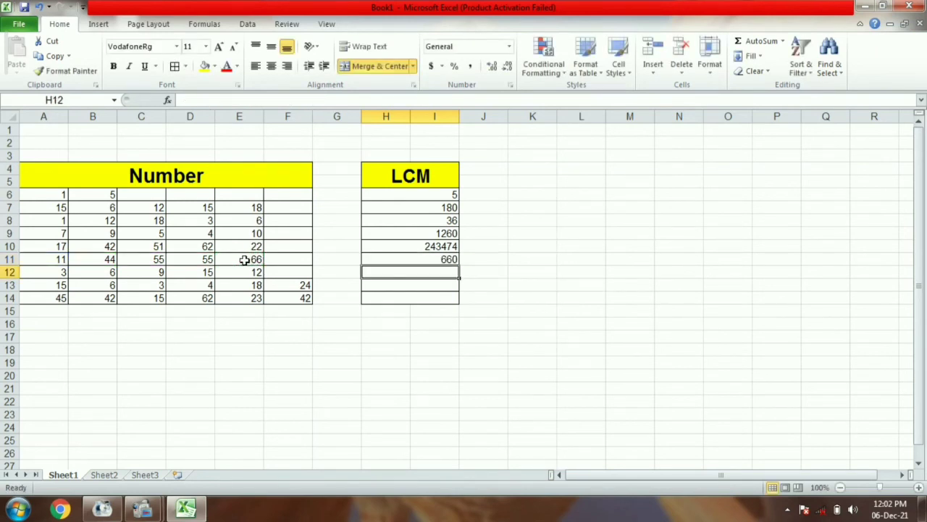
Enter =LCM(A12,B12,C12,D12,E12) in H12, giving 180
text(=LCM)
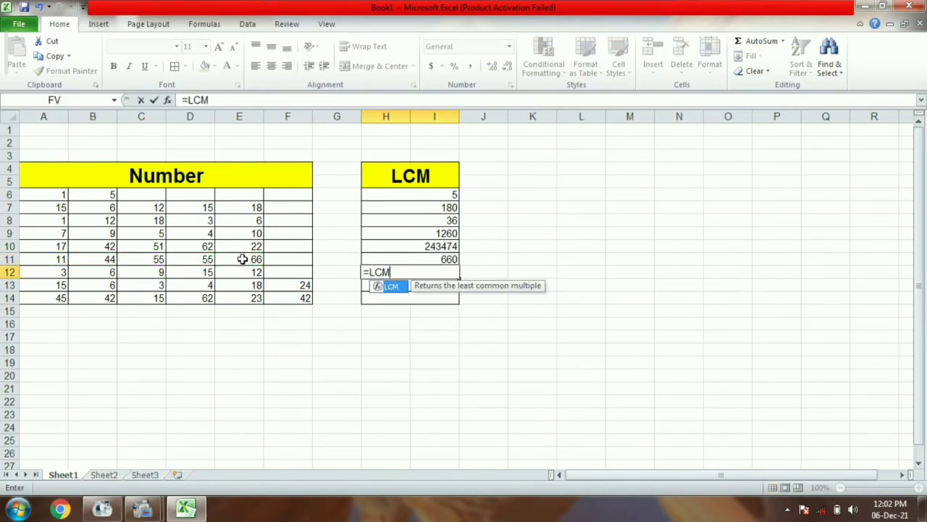
text(()
click(60, 272)
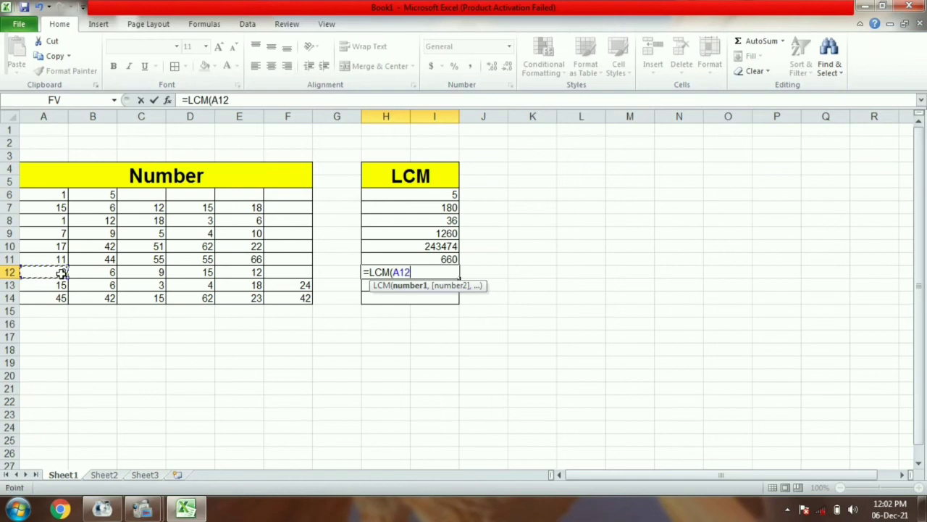
text(,)
click(95, 271)
text(,)
click(157, 272)
text(,)
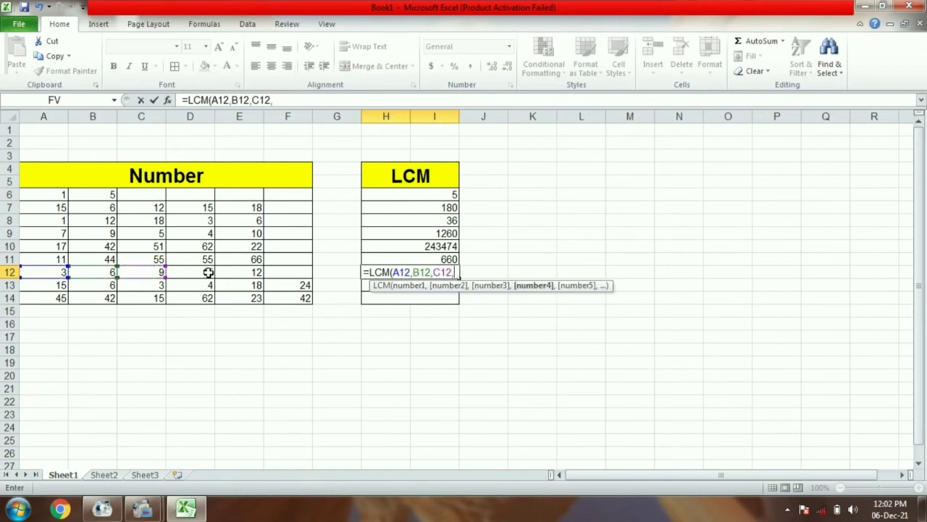
click(207, 271)
text(,)
click(244, 272)
text())
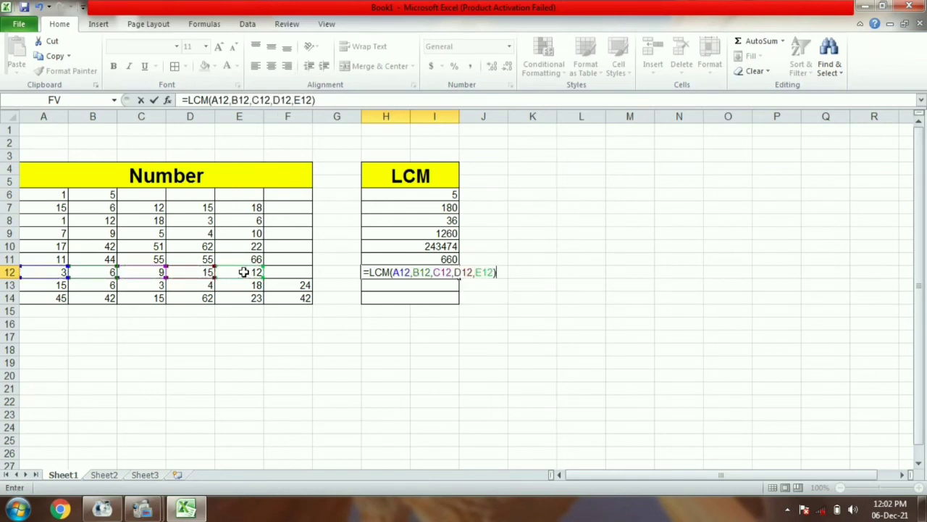
key(Return)
Enter =LCM(A13,B13,C13,D13,E13,F13) in H13, giving 360
text(=LC)
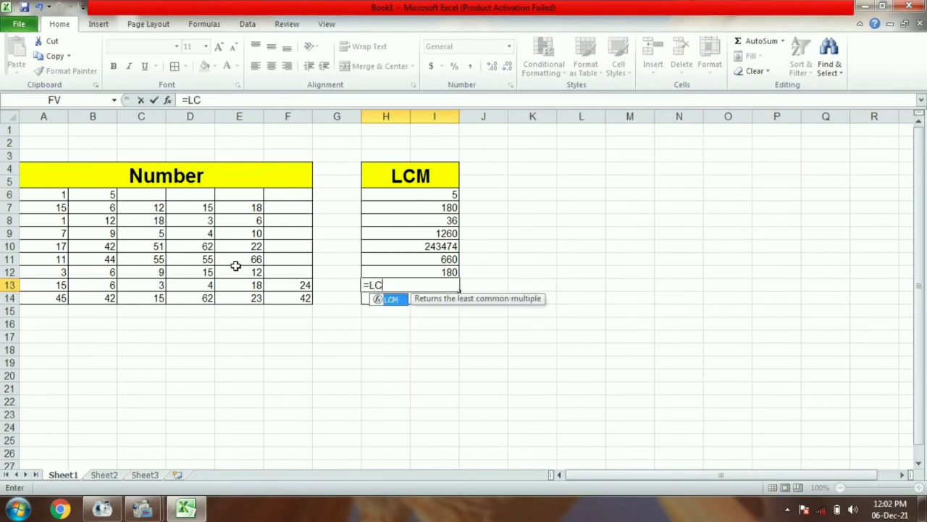
text(M()
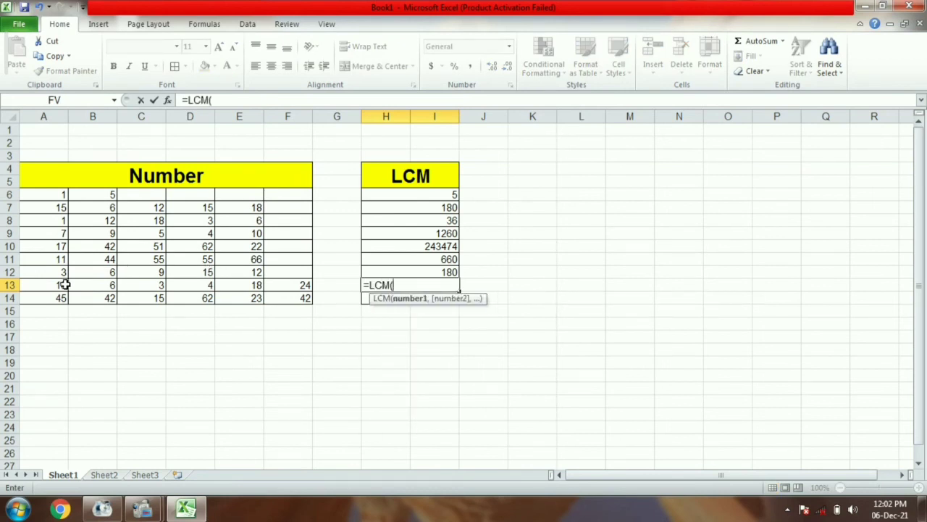
click(65, 284)
text(,)
click(105, 284)
text(,)
click(155, 284)
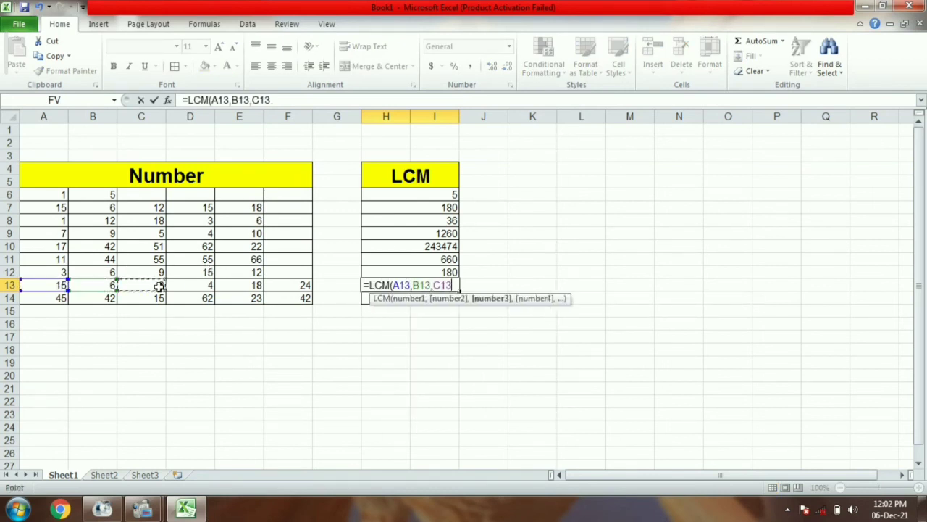
text(,)
click(206, 284)
text(,)
click(248, 284)
text(,)
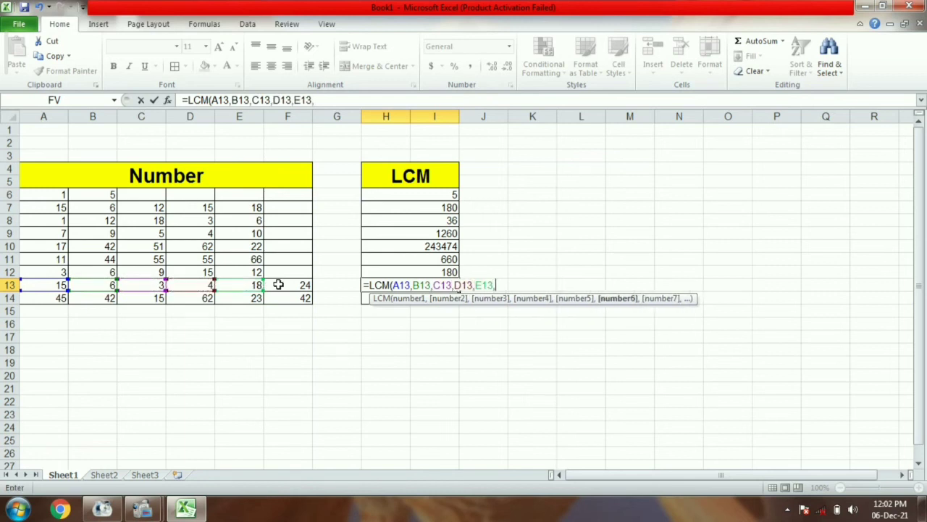
click(289, 285)
text())
key(Return)
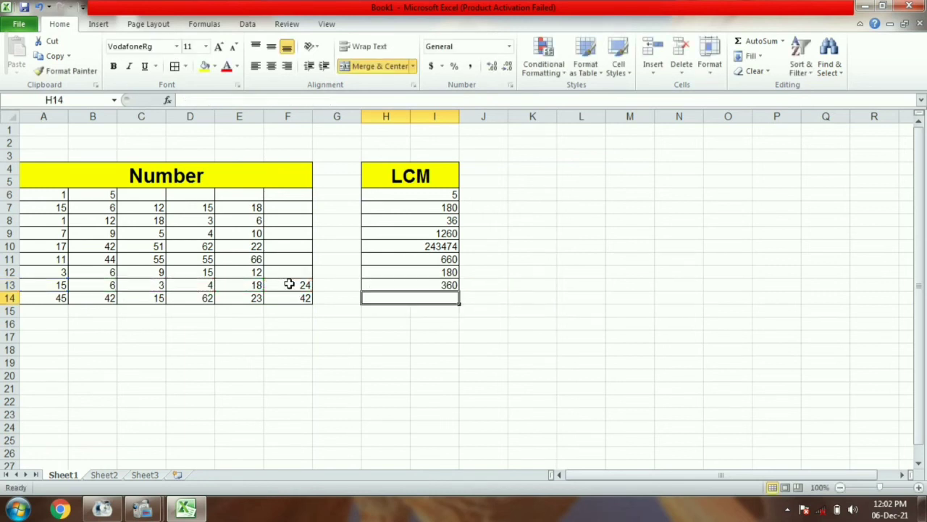
Enter =LCM(A14,B14,C14,D14,E14,F14) in H14, giving 449190
text(=LC)
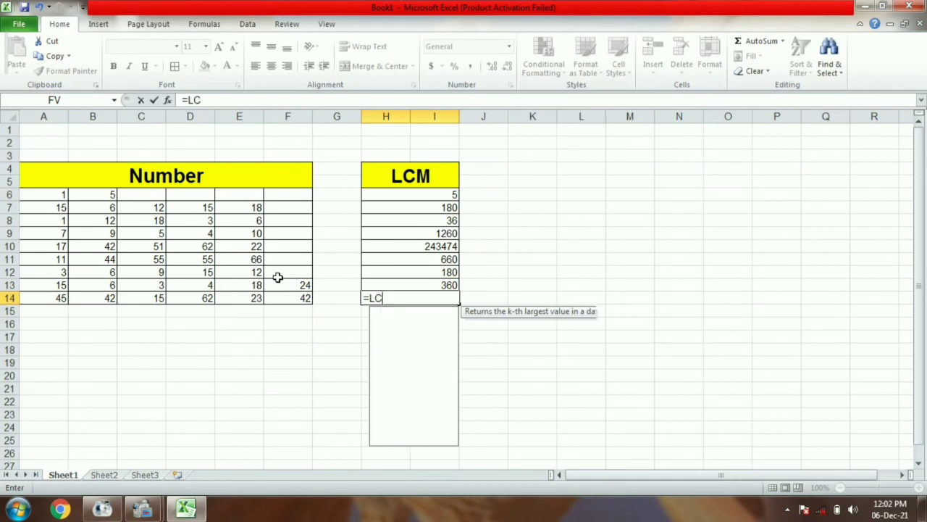
text(M()
click(45, 296)
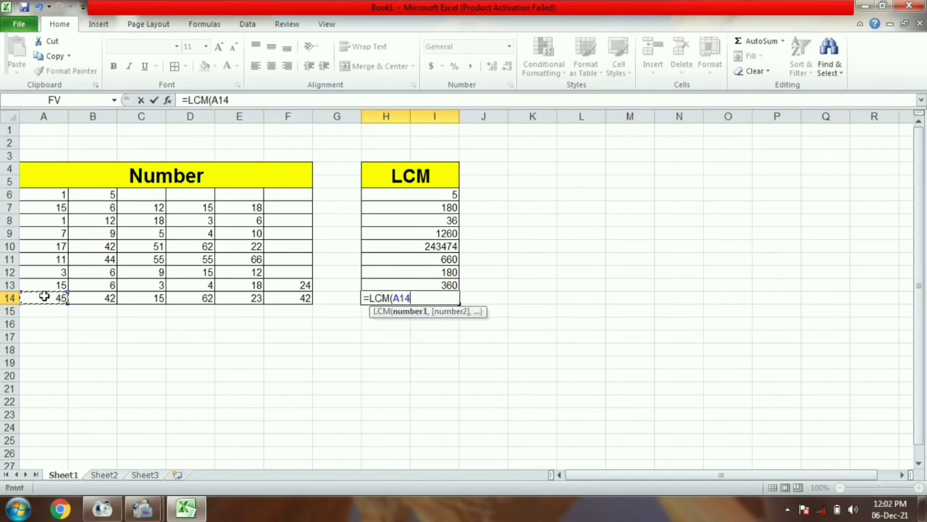
text(,)
click(92, 298)
text(,)
click(151, 298)
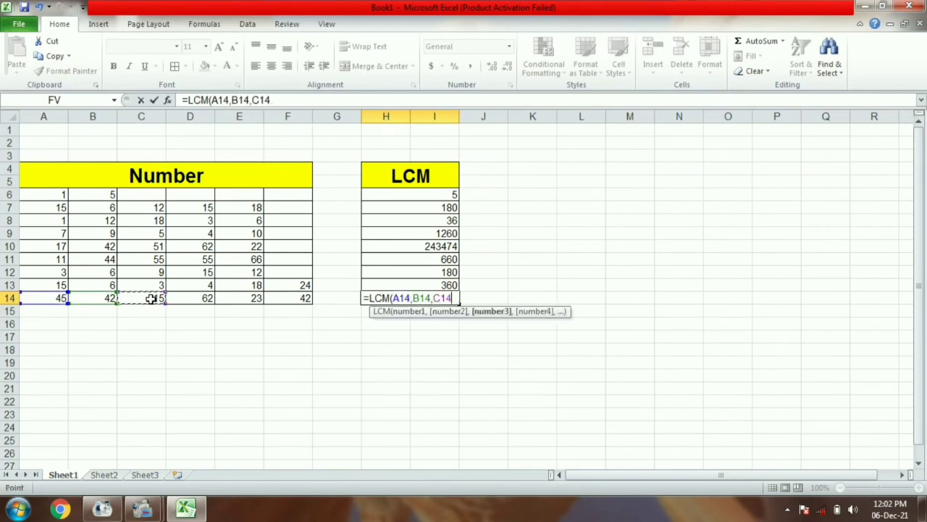
text(,)
click(198, 298)
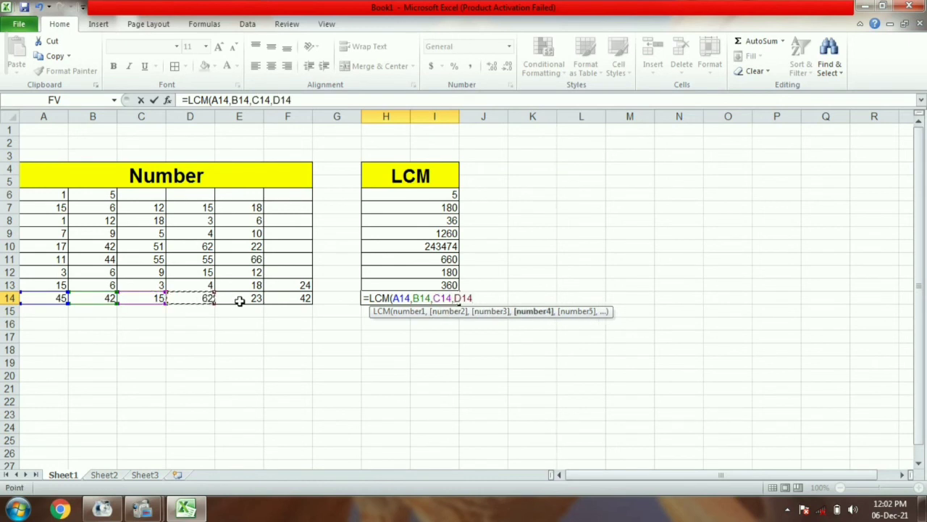
text(,)
click(244, 300)
text(,")
click(287, 298)
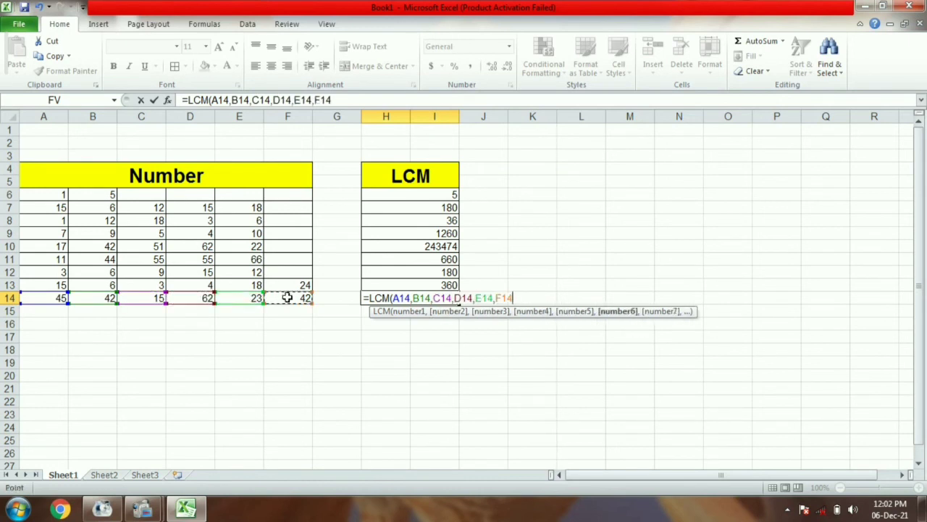
text())
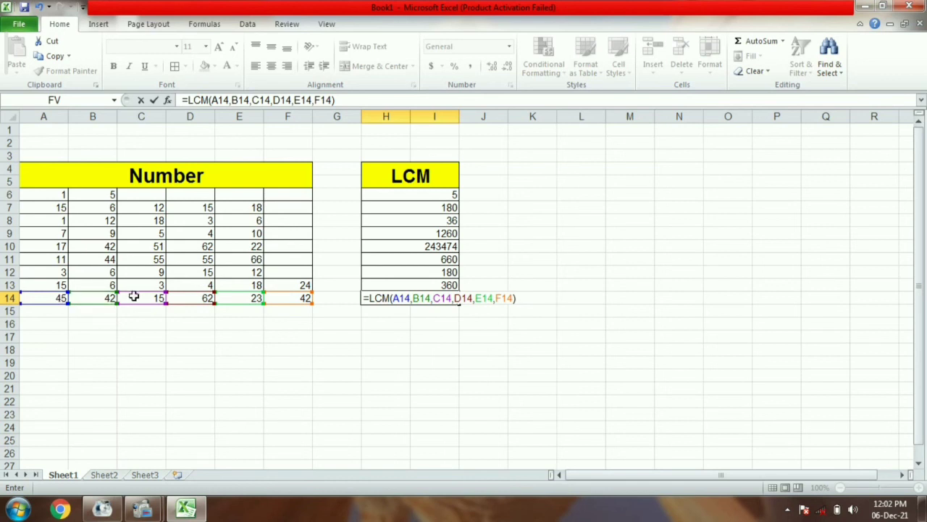
key(Return)
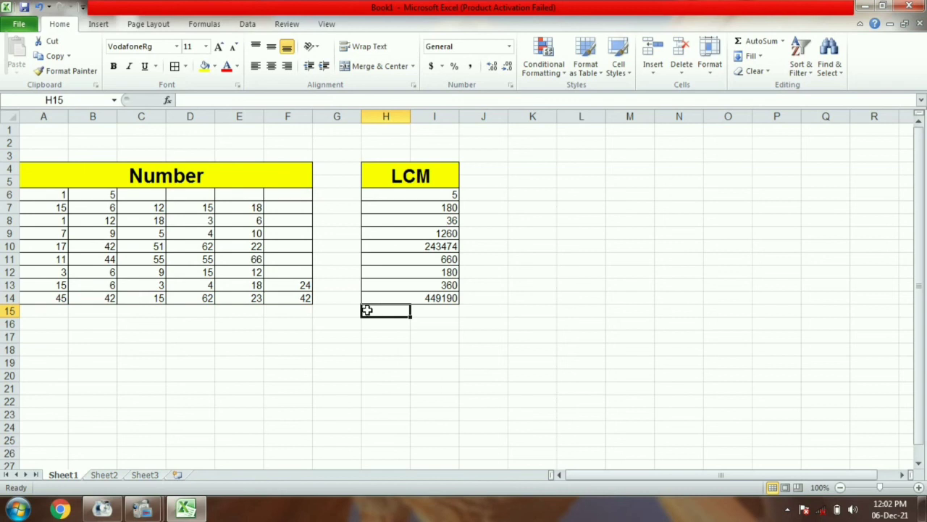
click(223, 339)
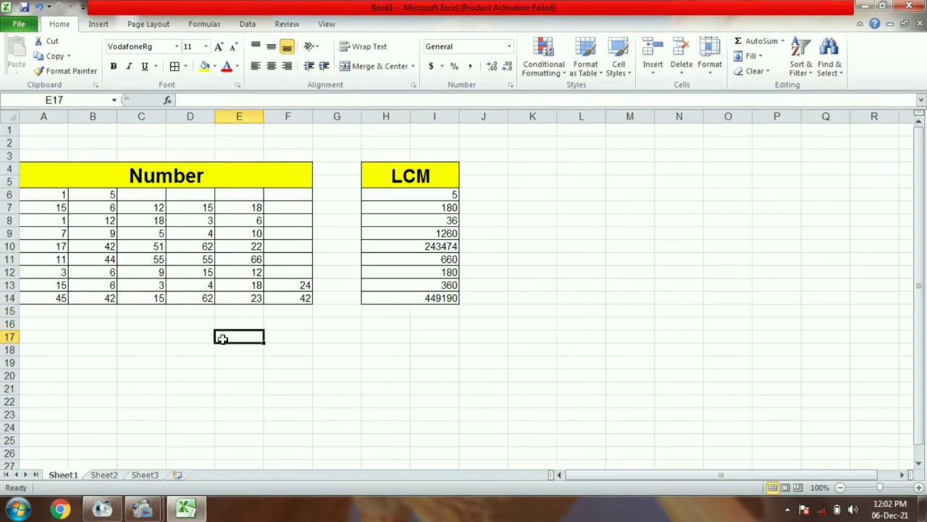